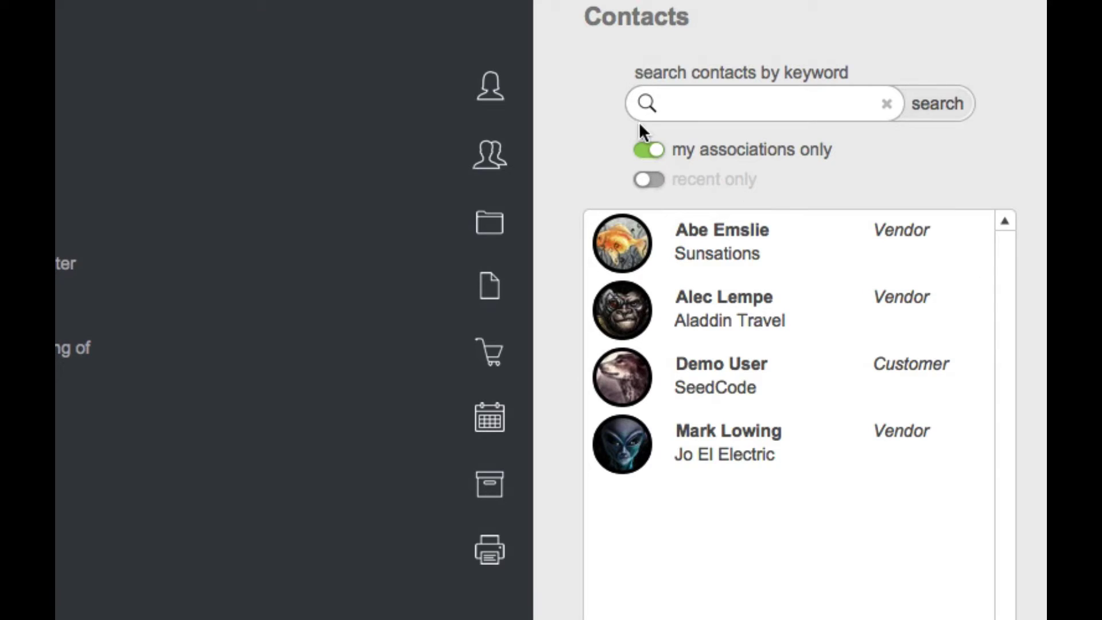
# Step: Run a keyword search across all contacts, then clear it and limit contacts to my associations again
pyautogui.click(660, 151)
pyautogui.click(673, 104)
pyautogui.write('m')
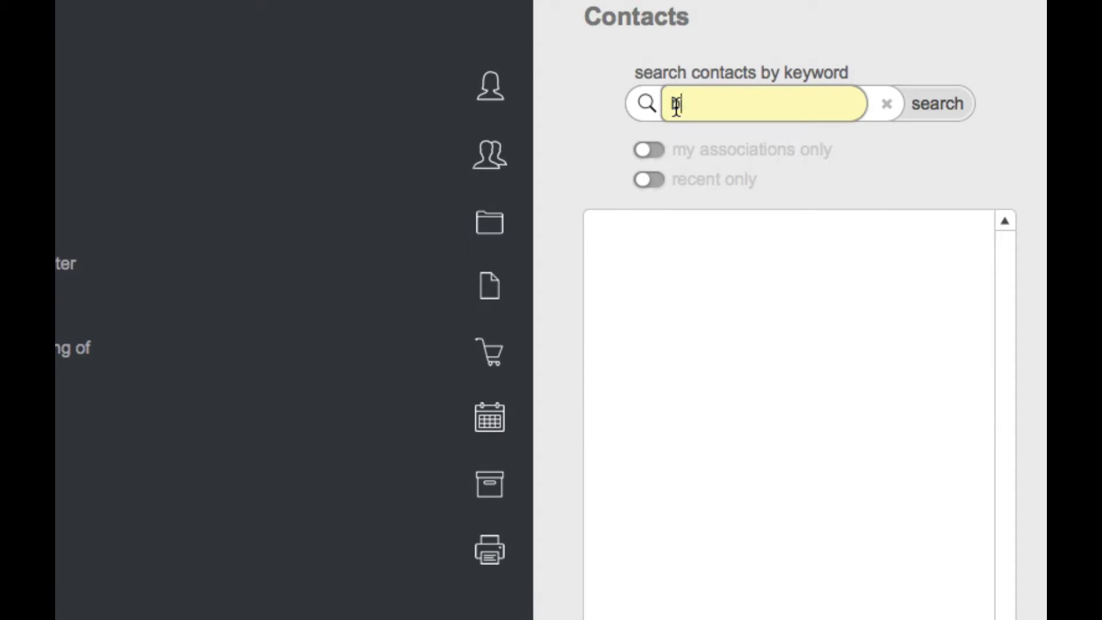
pyautogui.write('r')
pyautogui.press('Return')
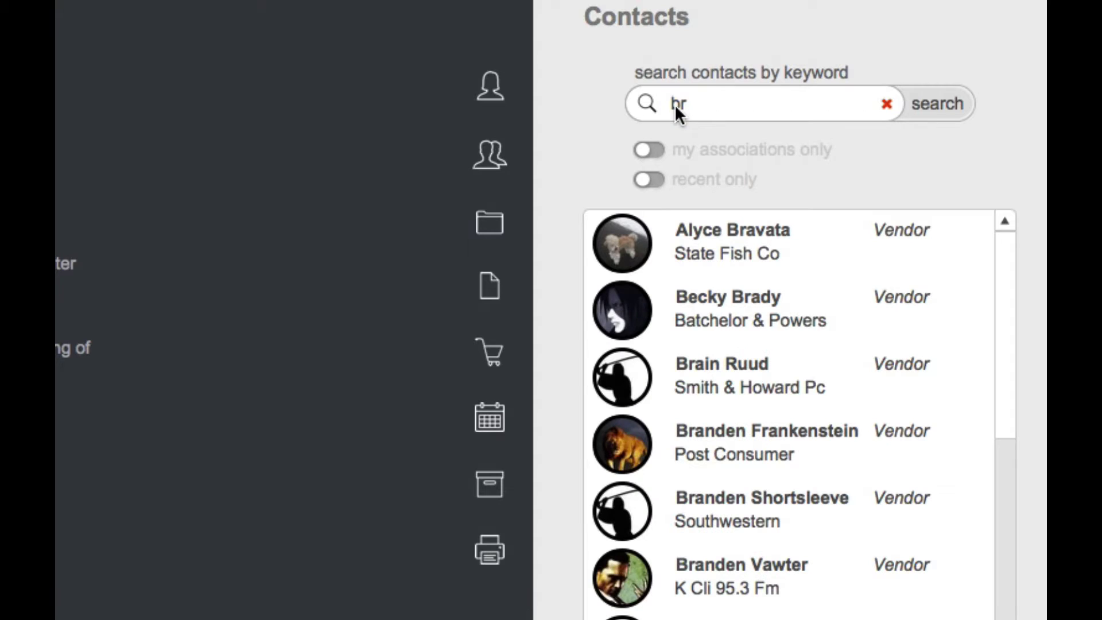
pyautogui.click(888, 102)
pyautogui.click(651, 150)
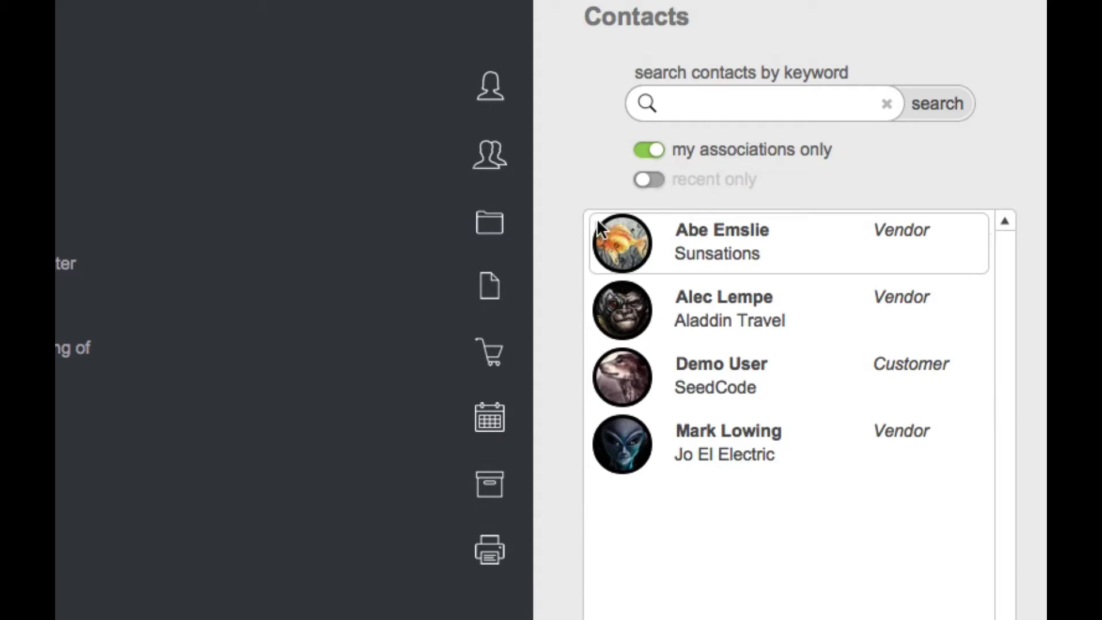
# Step: Show Demo User's contact details and briefly list all of their e-mail addresses
pyautogui.click(633, 380)
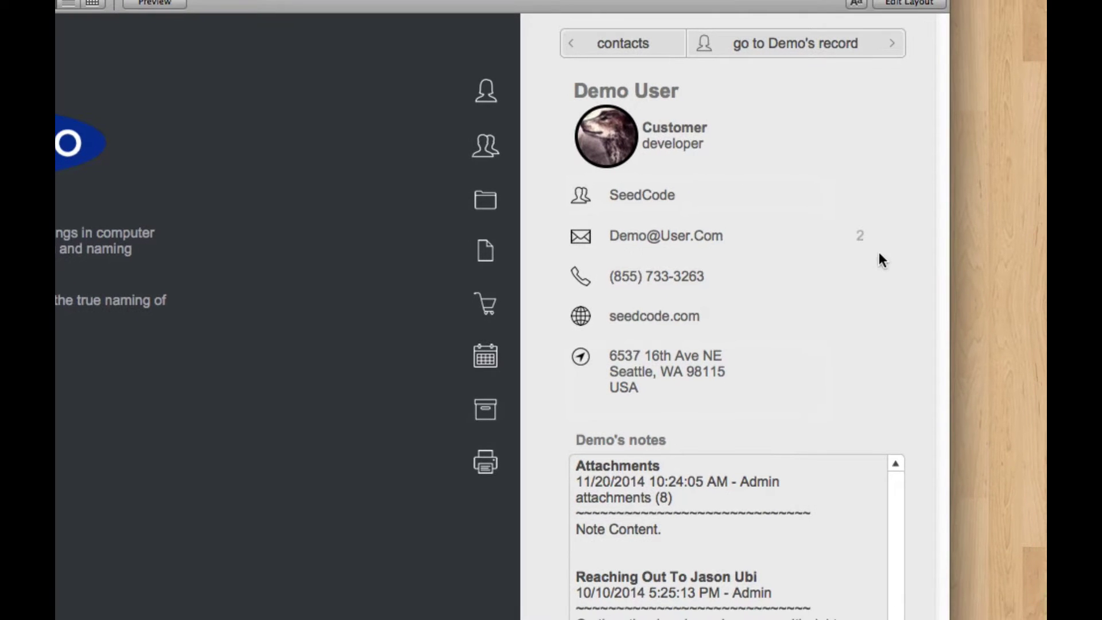
pyautogui.click(860, 235)
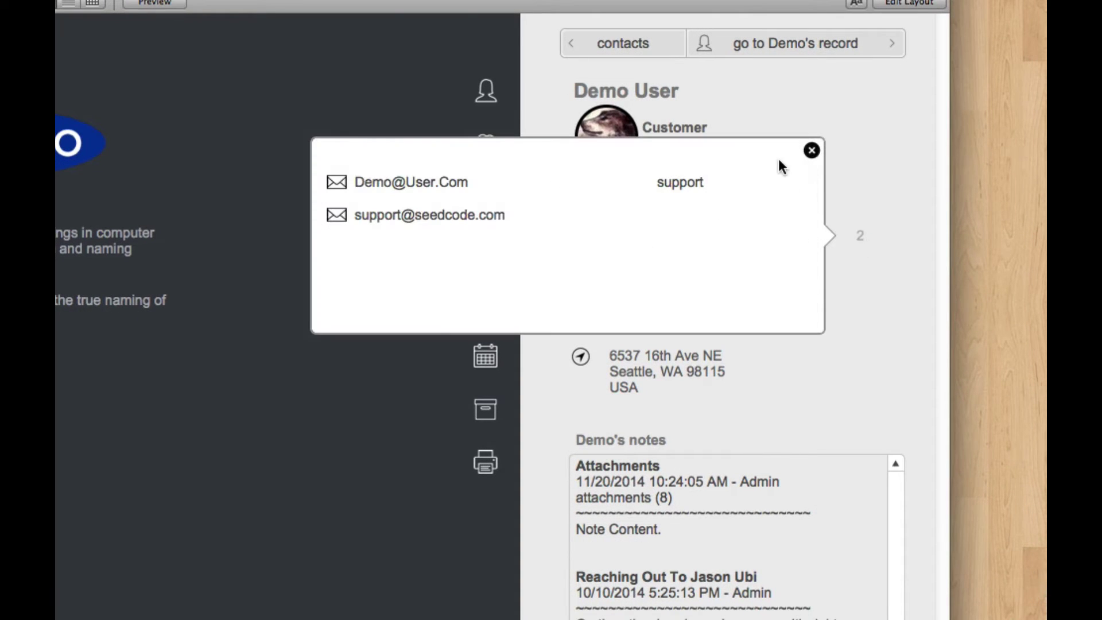
pyautogui.click(811, 150)
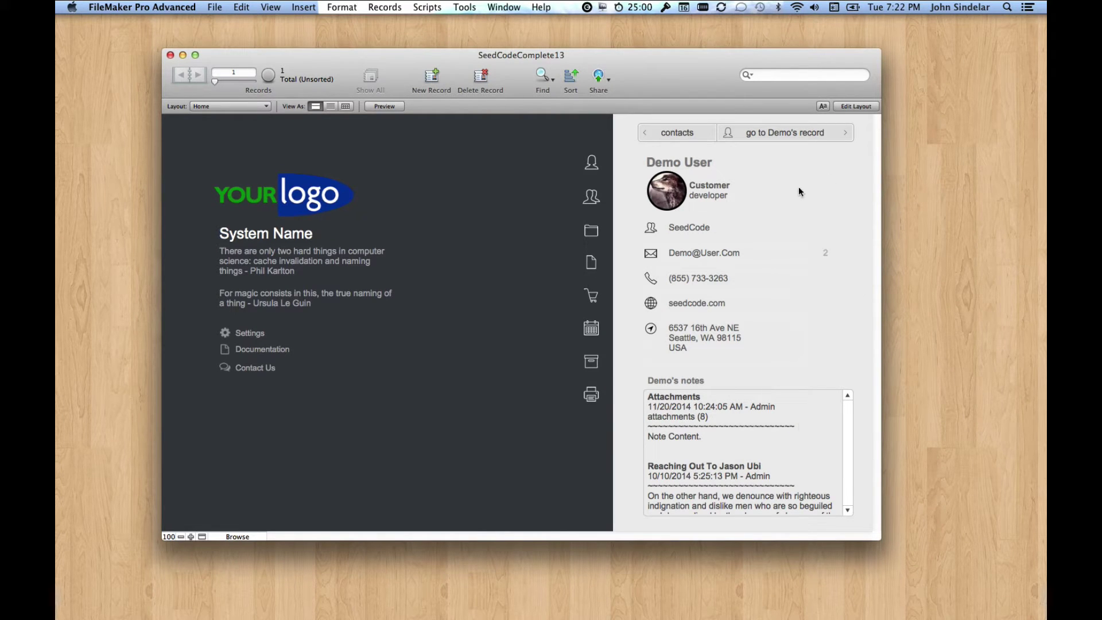
# Step: Open Demo User's full record with its notes expanded and shown in reverse order
pyautogui.click(797, 133)
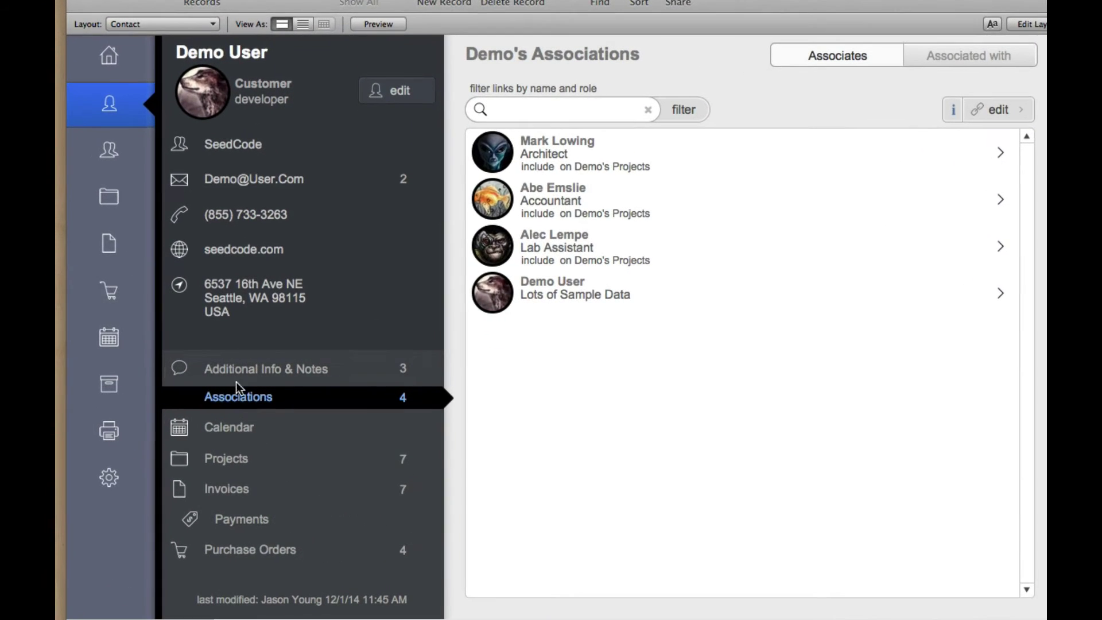
pyautogui.click(329, 374)
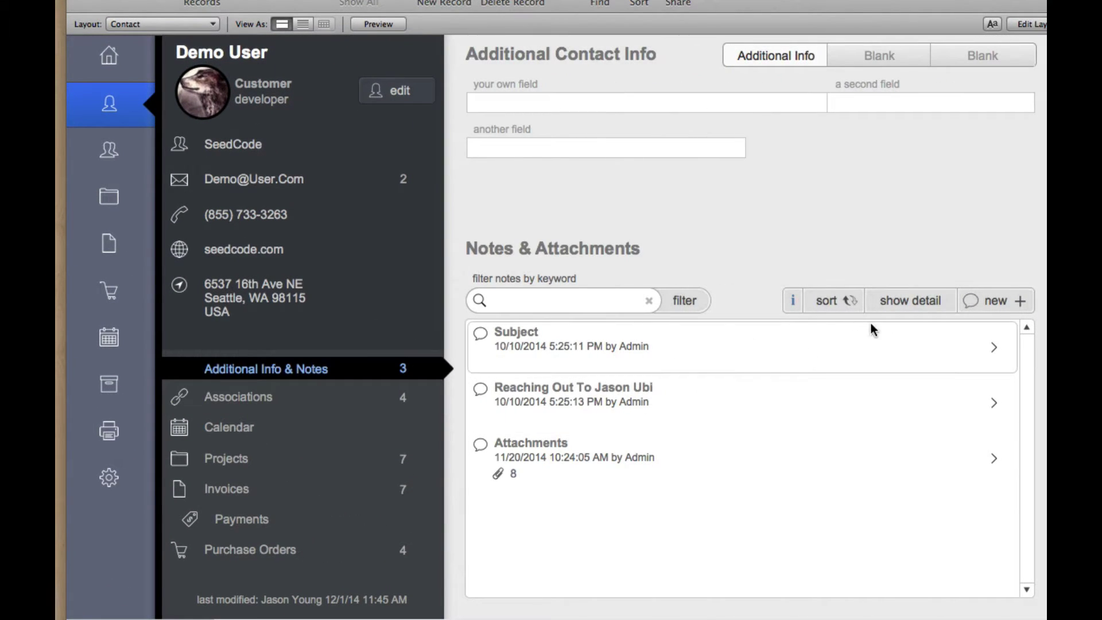
pyautogui.click(883, 304)
pyautogui.click(827, 302)
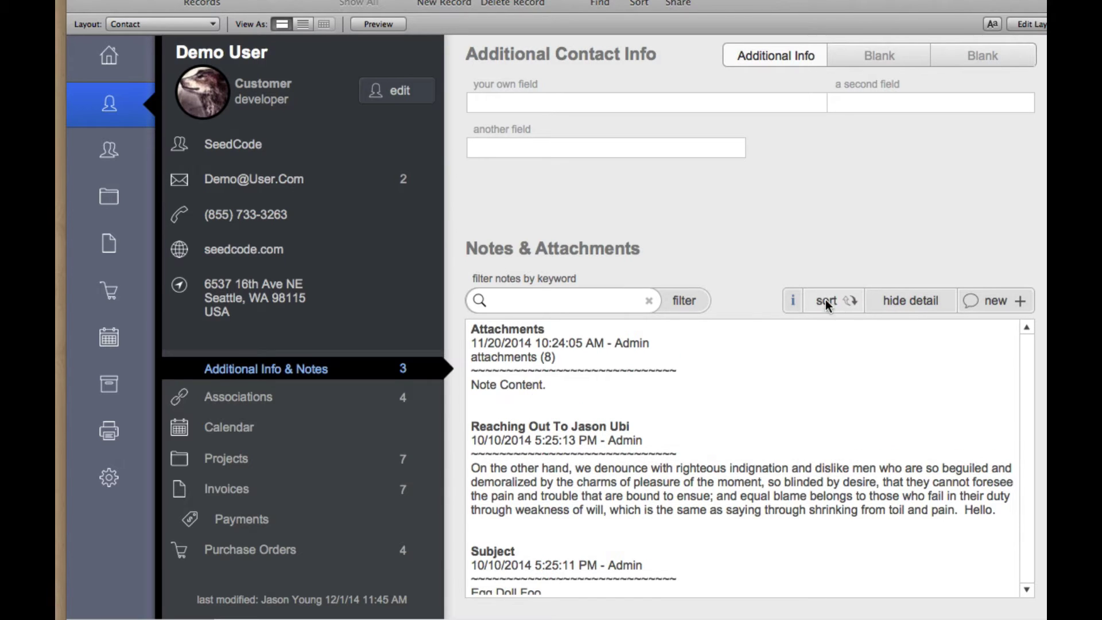
# Step: Browse Demo's projects and invoices, then open invoice I100's details
pyautogui.click(327, 460)
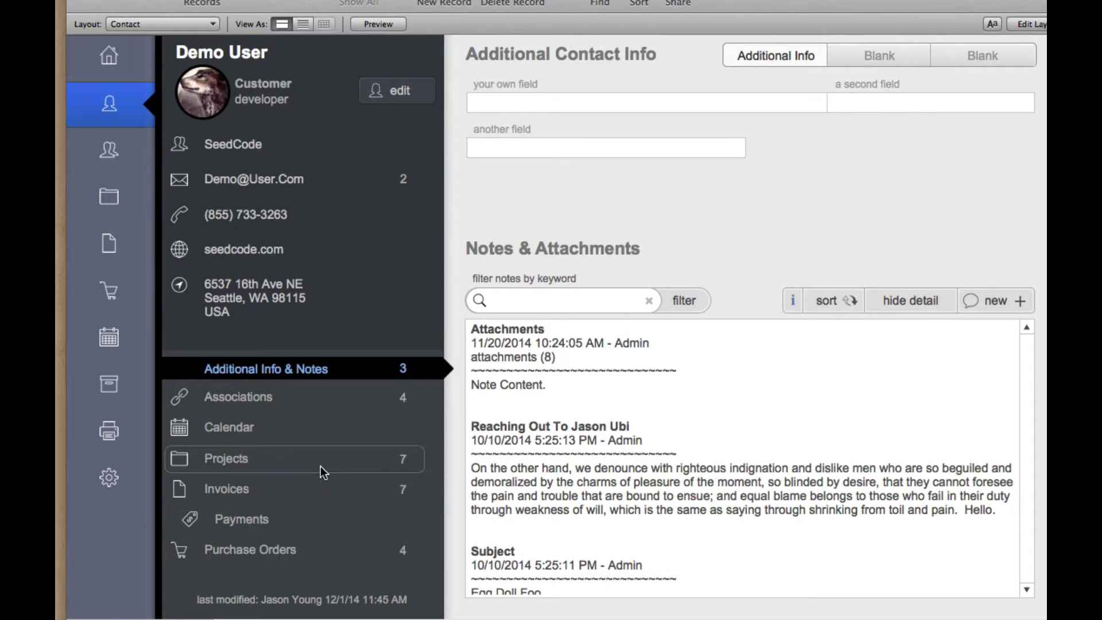
pyautogui.click(321, 491)
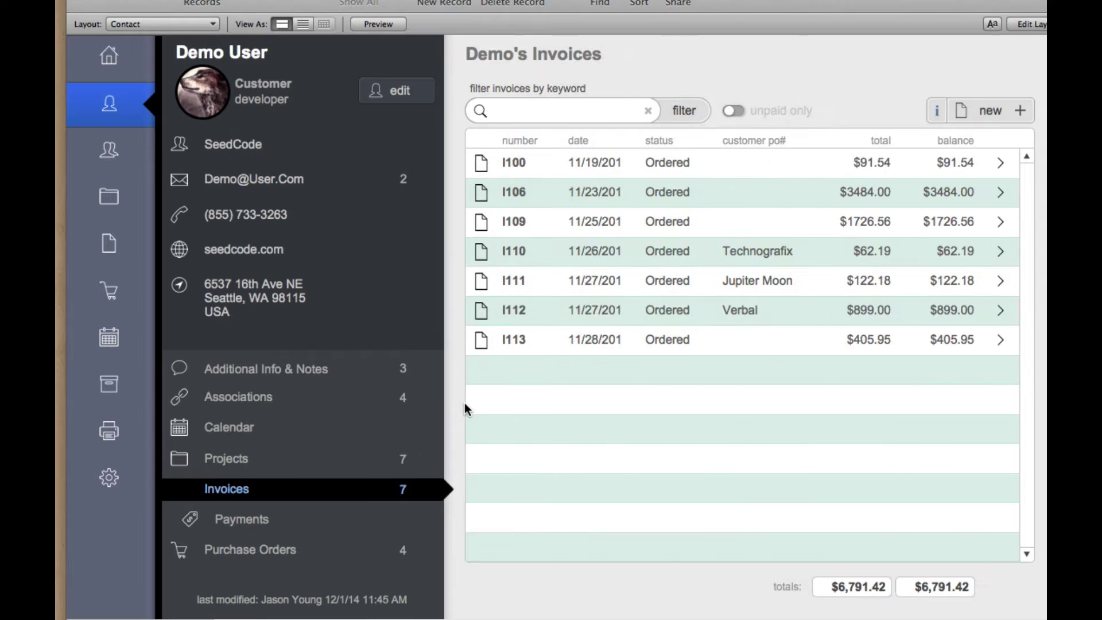
pyautogui.click(951, 167)
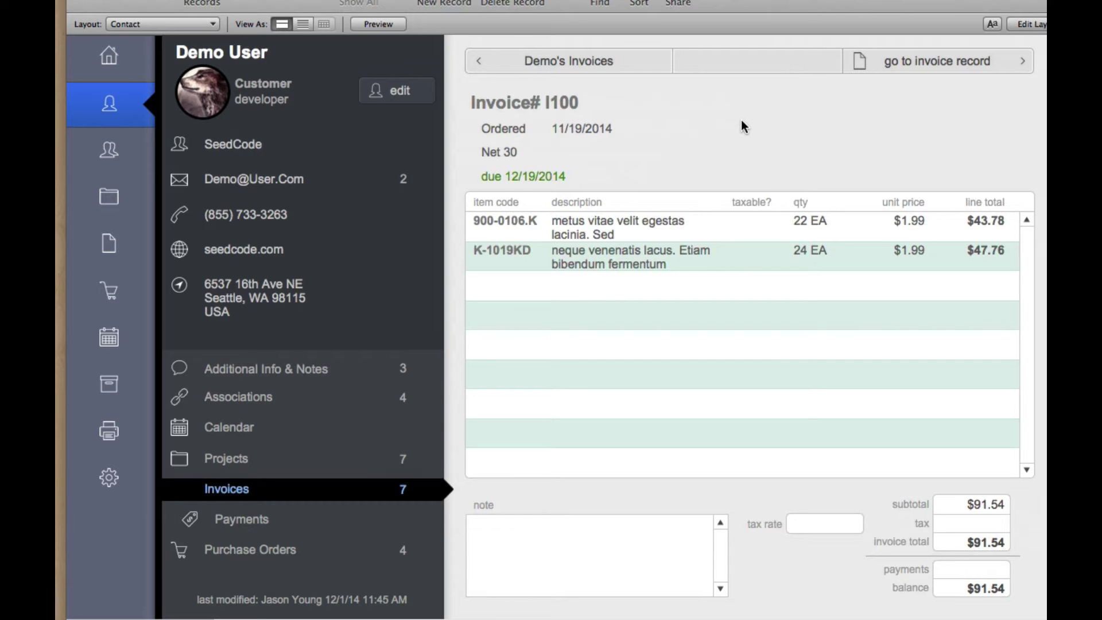
# Step: Put the Contact layout in Layout mode and close the object settings panel
pyautogui.press('super+l')
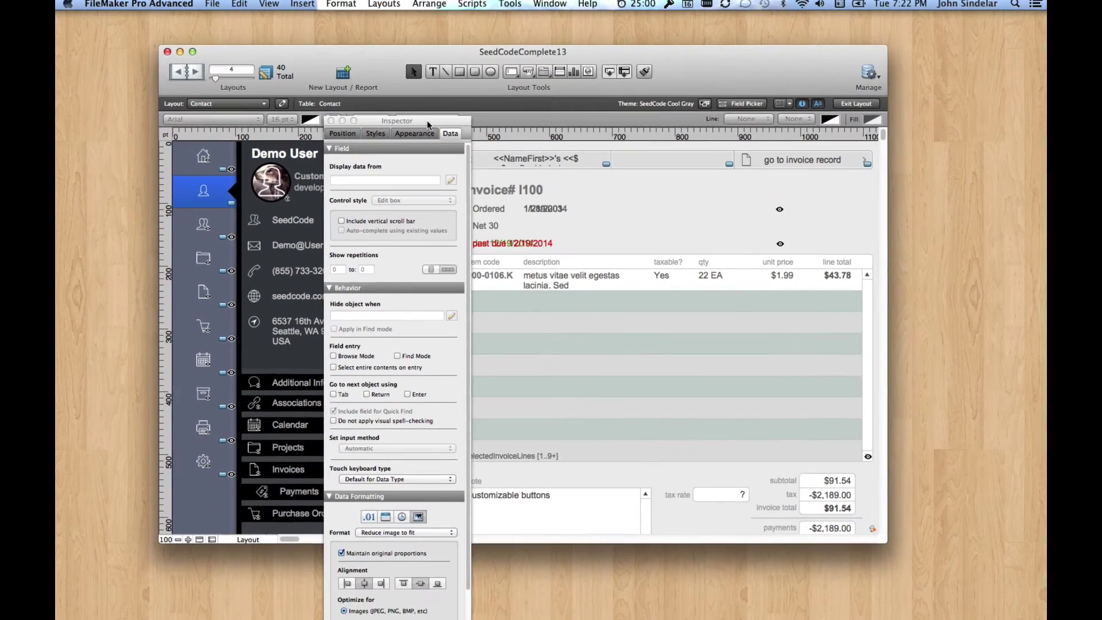
pyautogui.moveTo(327, 88); pyautogui.dragTo(913, 90)
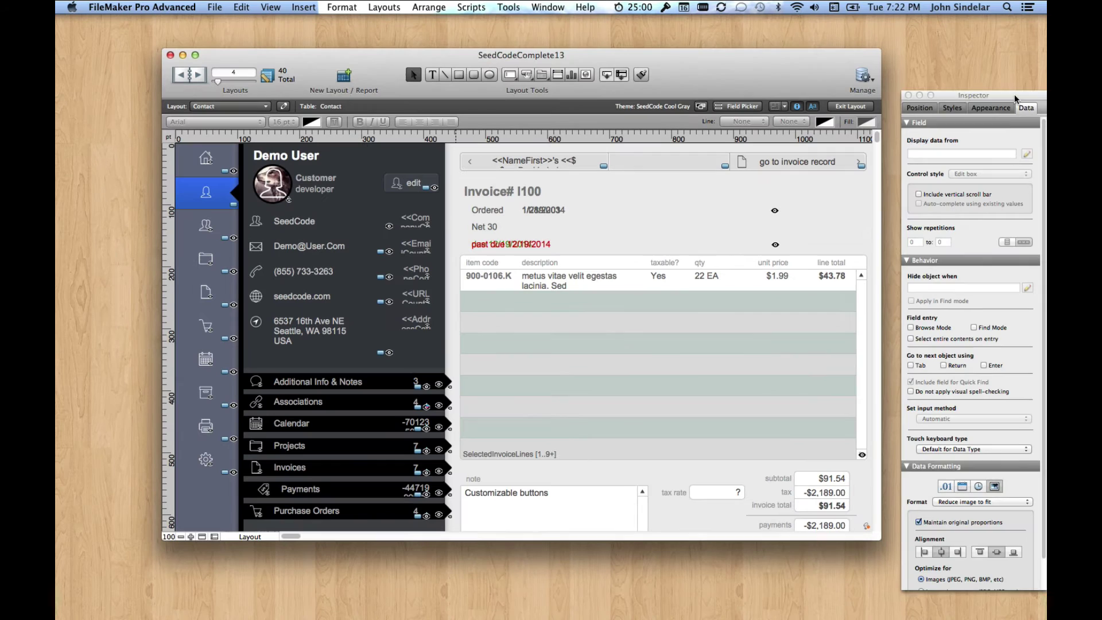
pyautogui.click(908, 90)
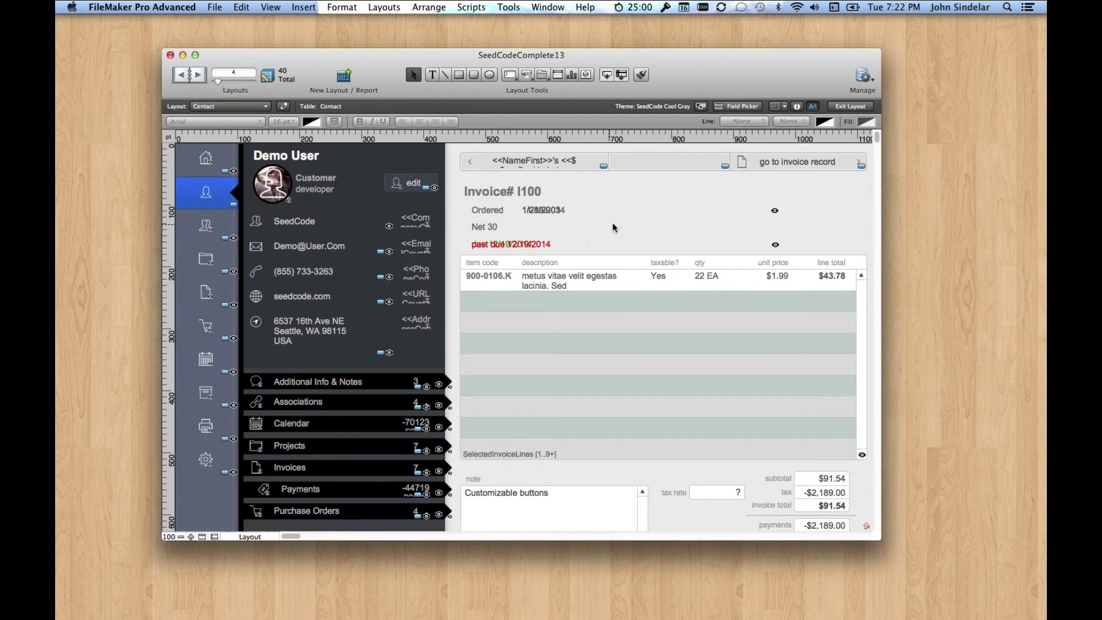
pyautogui.click(676, 190)
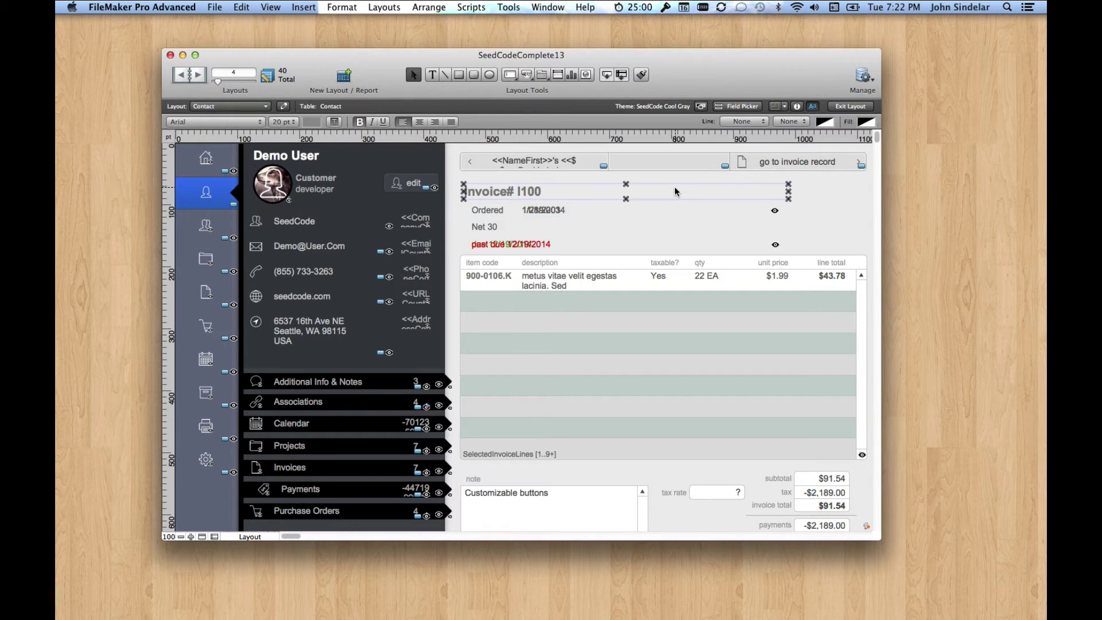
# Step: In the slide panel's Slide Control Setup, step through the slides to slide 4, the contact view
pyautogui.doubleClick(844, 189)
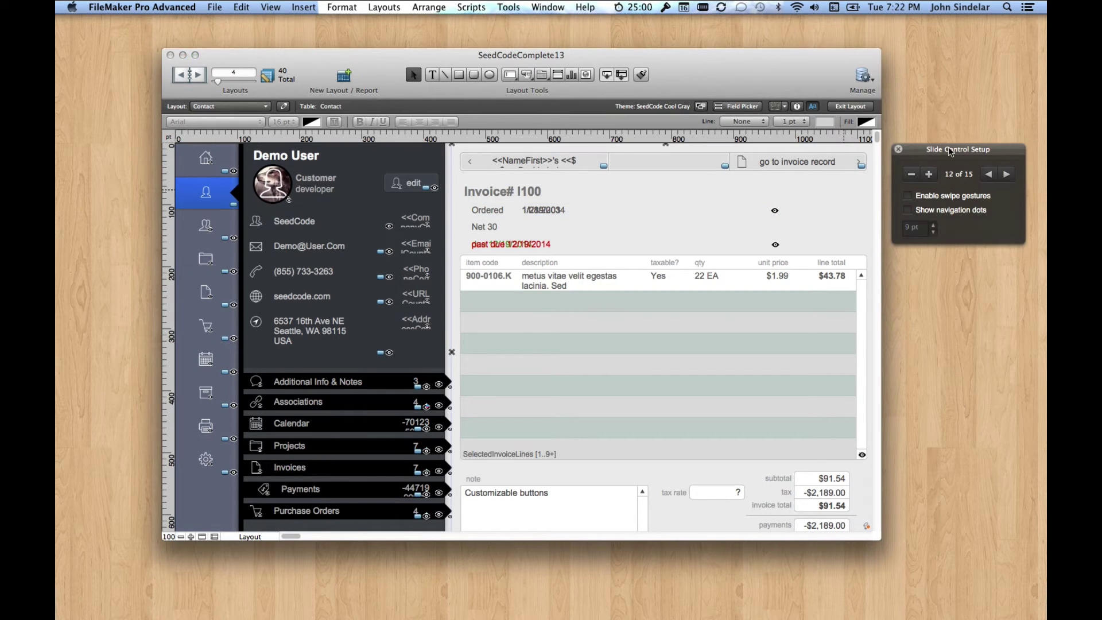
pyautogui.moveTo(951, 152); pyautogui.dragTo(738, 163)
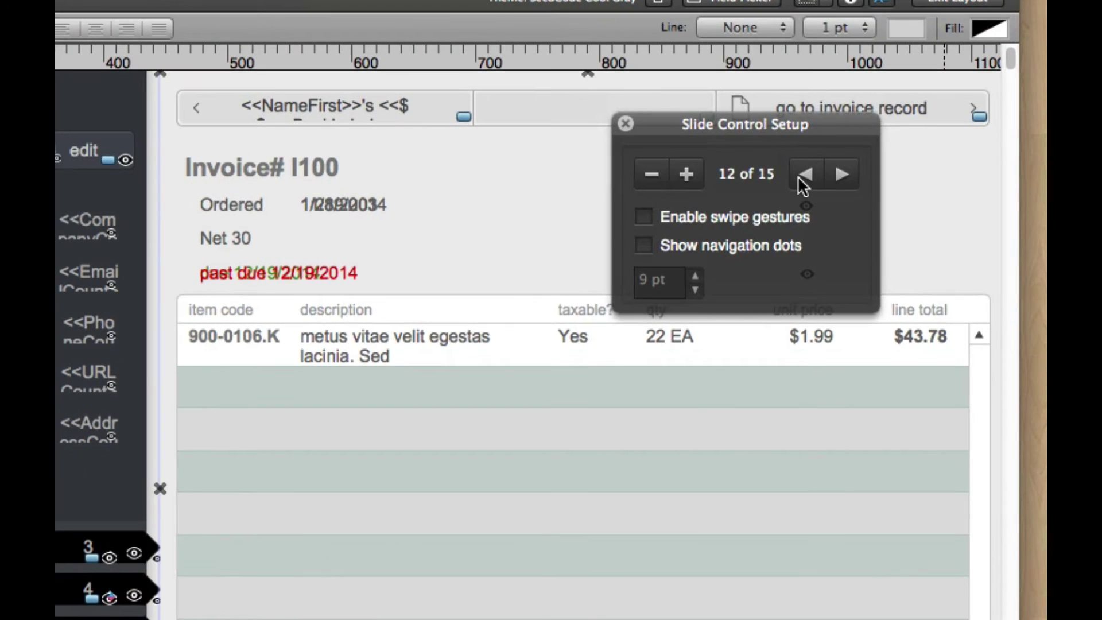
pyautogui.click(837, 171)
pyautogui.click(837, 171)
pyautogui.click(837, 171)
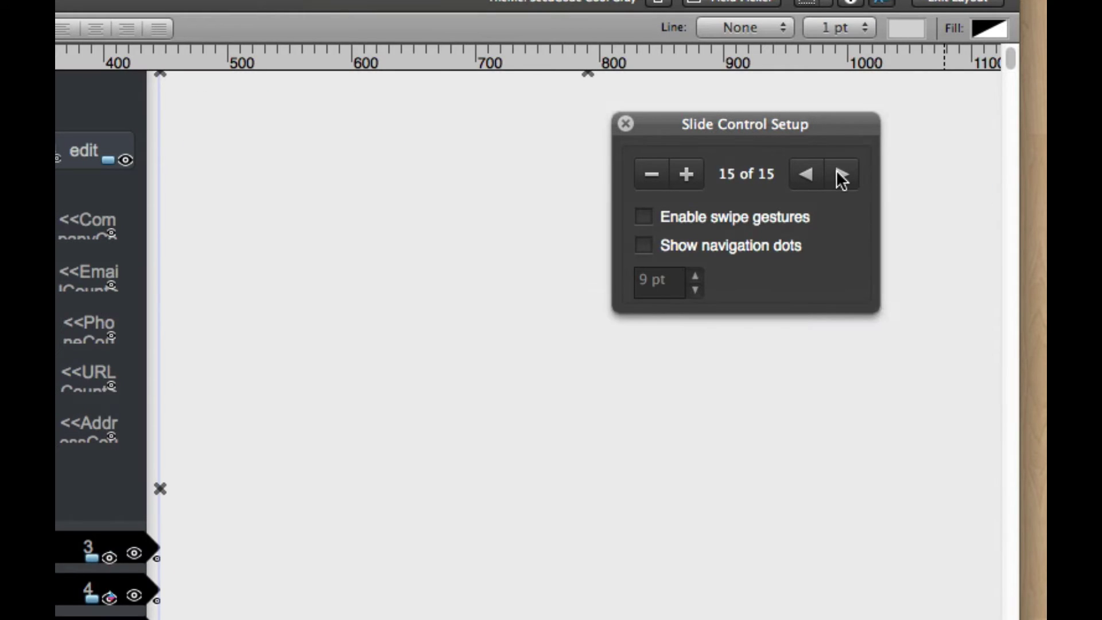
pyautogui.click(840, 173)
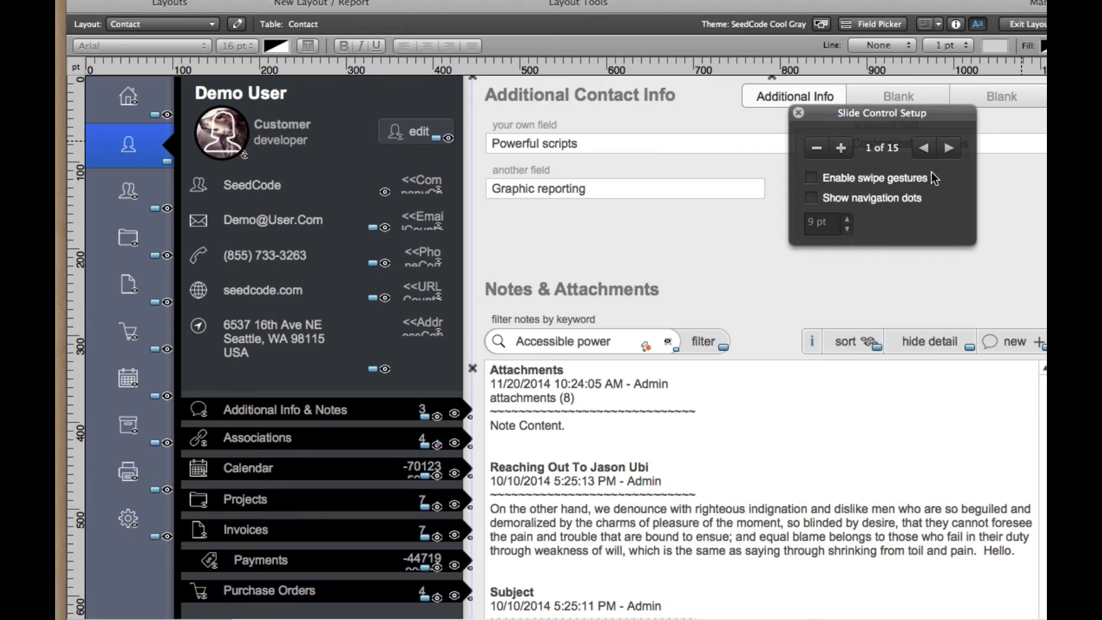
pyautogui.click(949, 148)
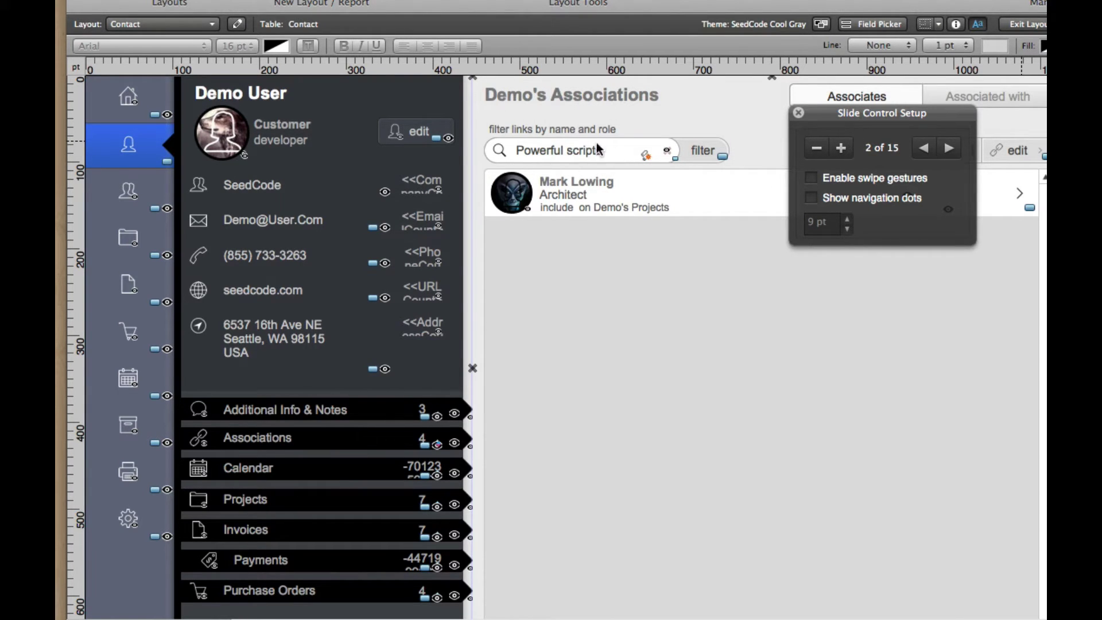
pyautogui.click(949, 149)
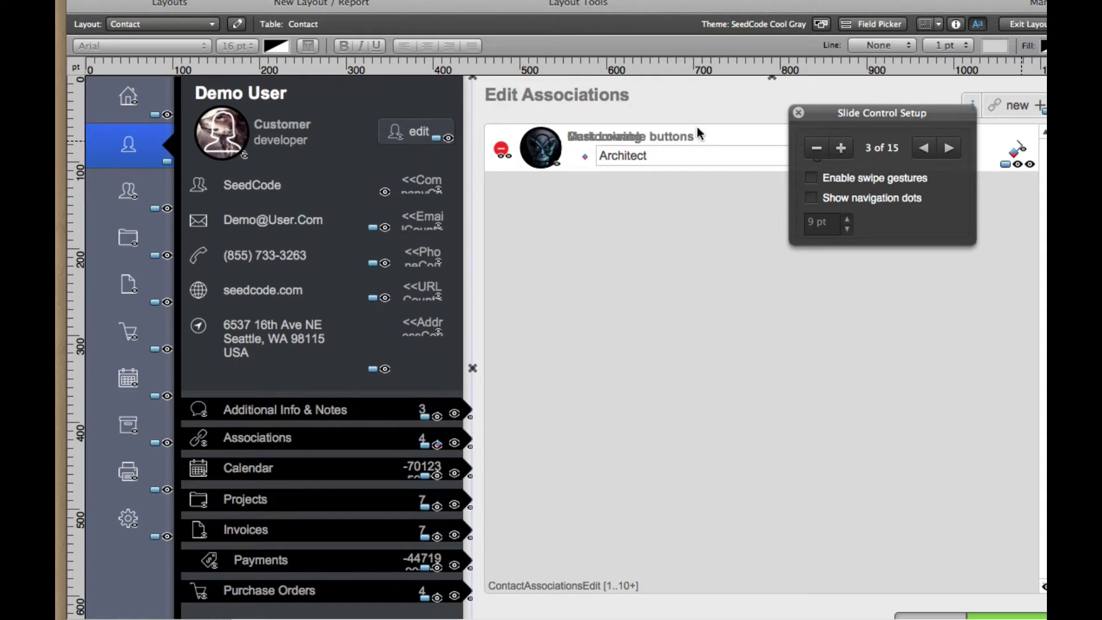
pyautogui.click(949, 148)
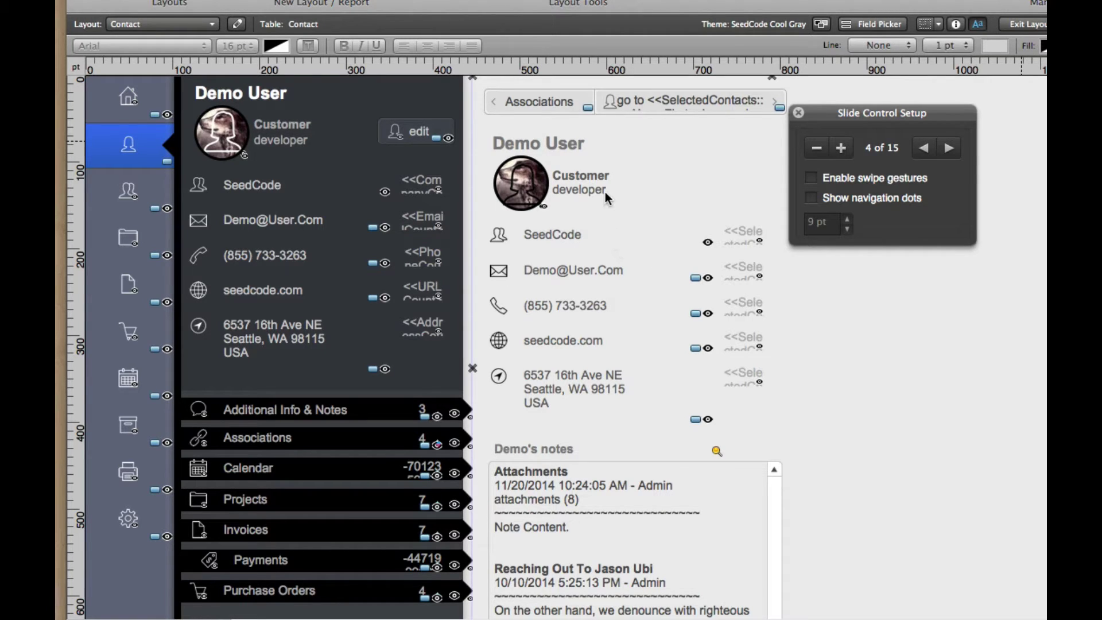
# Step: Close the Slide Control Setup and inspect the merge field behind the Demo User name
pyautogui.click(574, 141)
pyautogui.doubleClick(574, 142)
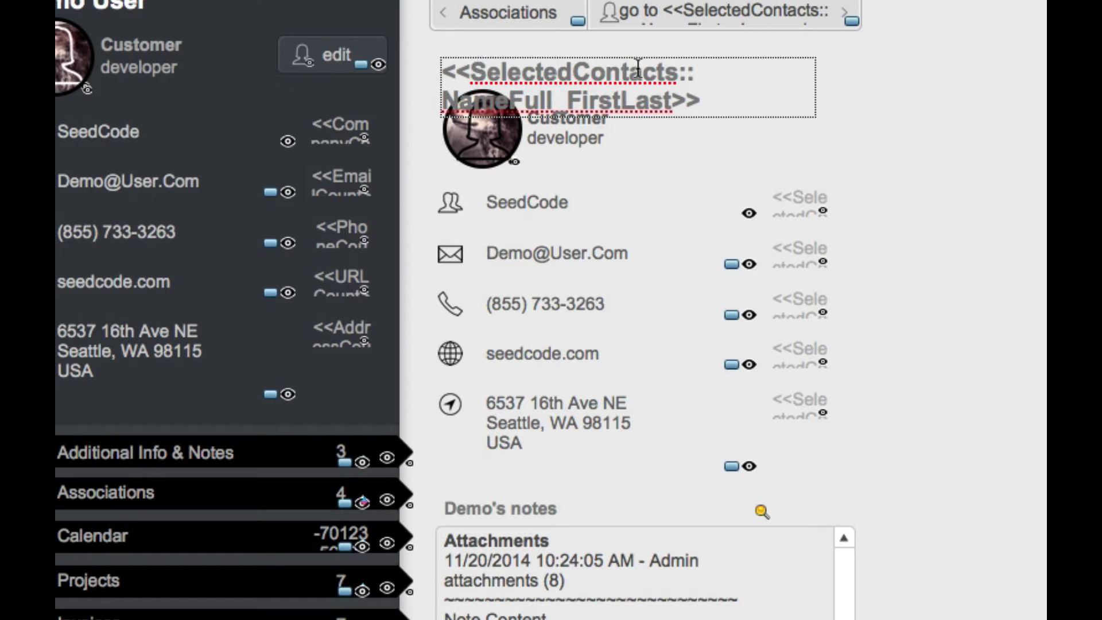
pyautogui.click(975, 115)
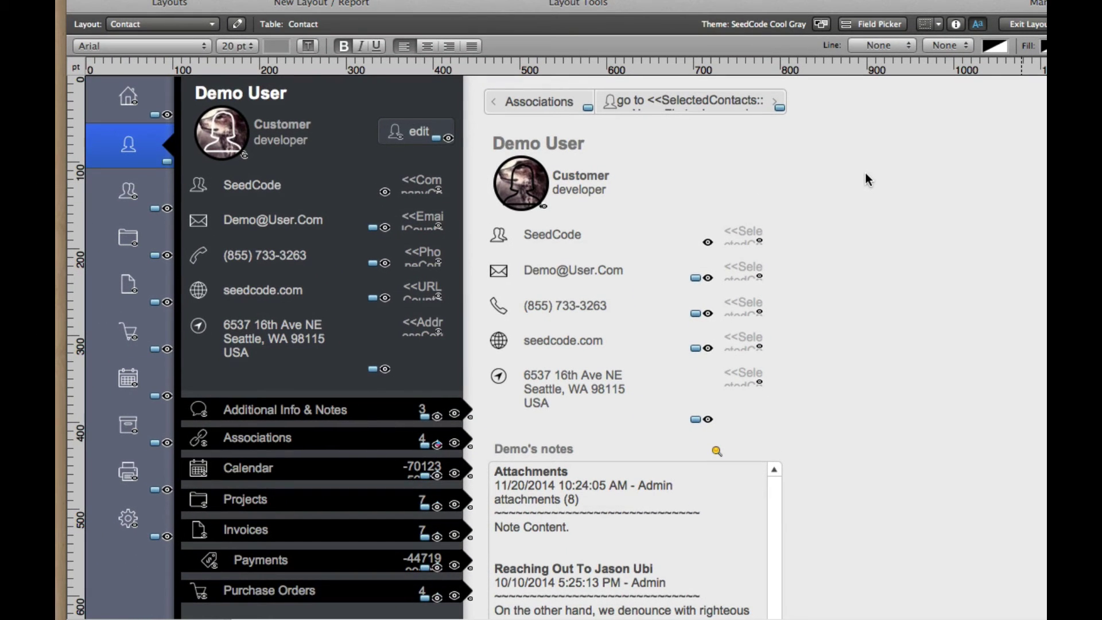
# Step: Back in Browse mode, view Demo's associations and open the Architect associate's details
pyautogui.press('super+b')
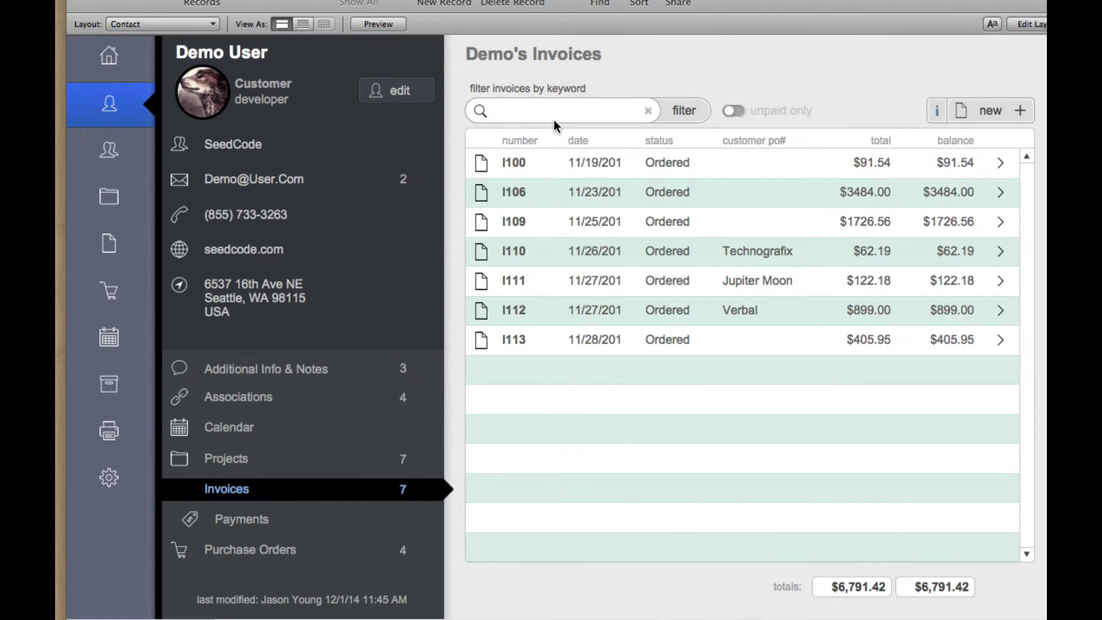
pyautogui.click(317, 372)
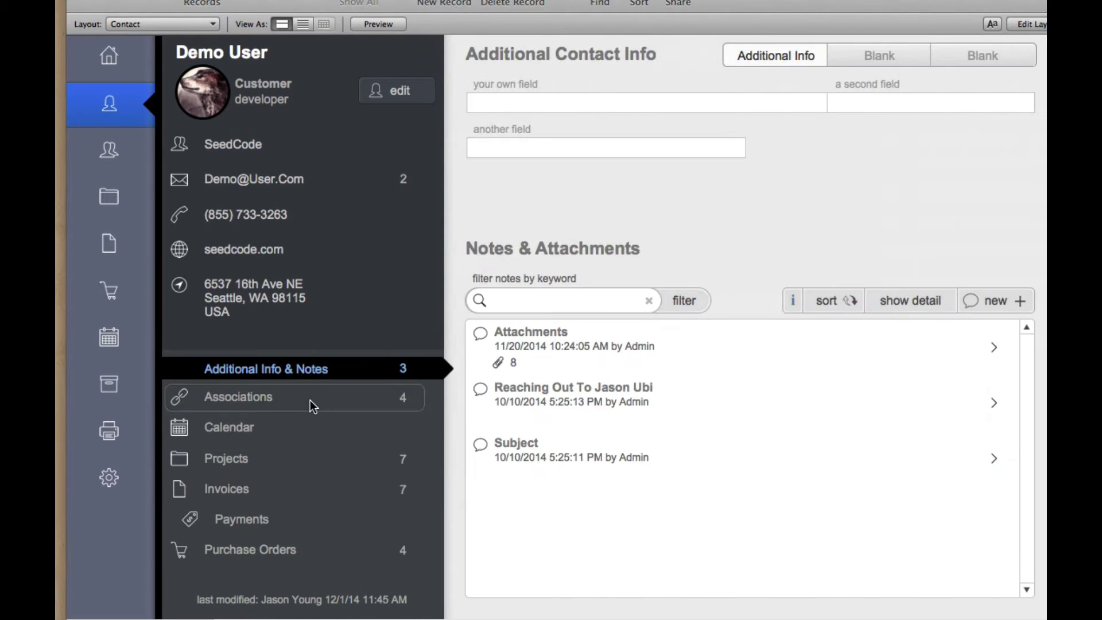
pyautogui.click(310, 401)
pyautogui.click(748, 168)
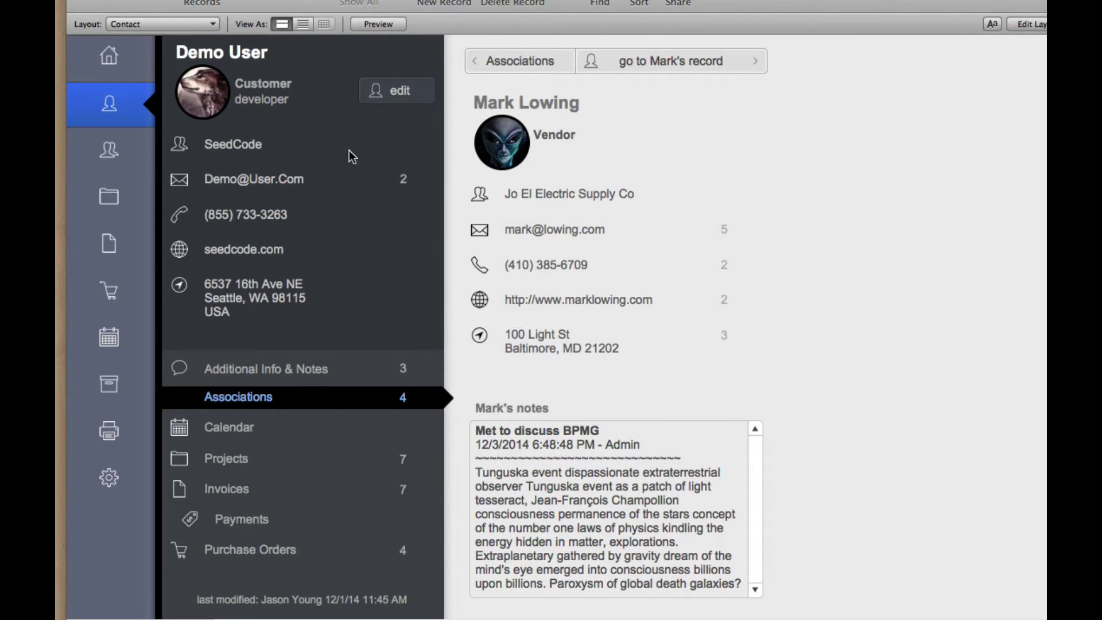
# Step: From Home, show the Aladdin Travel vendor's contact details and switch to Layout mode
pyautogui.click(120, 68)
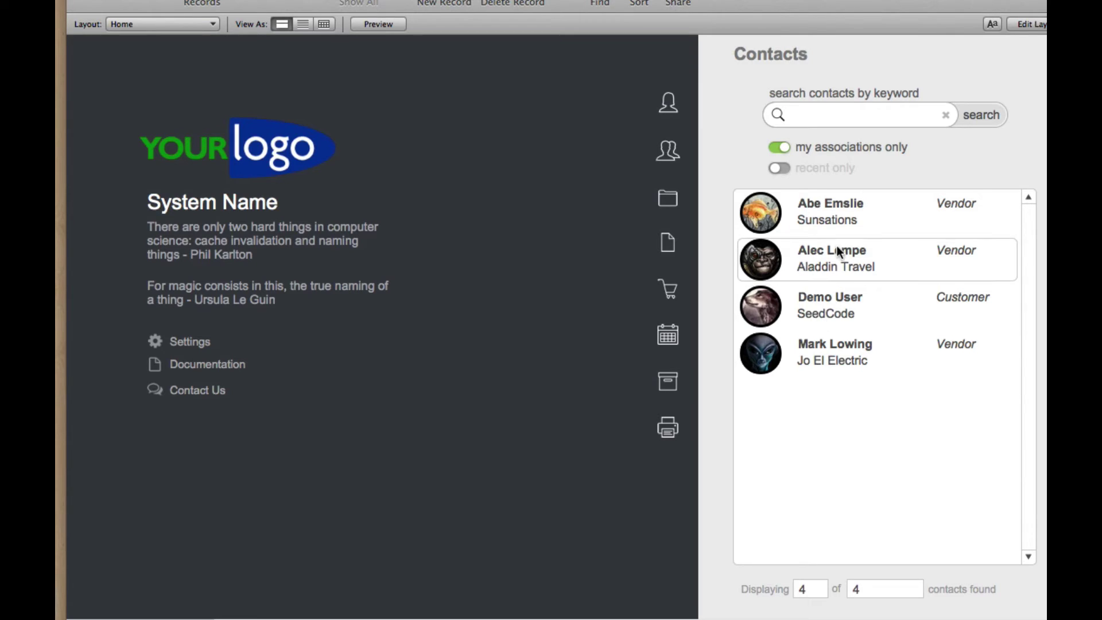
pyautogui.click(845, 264)
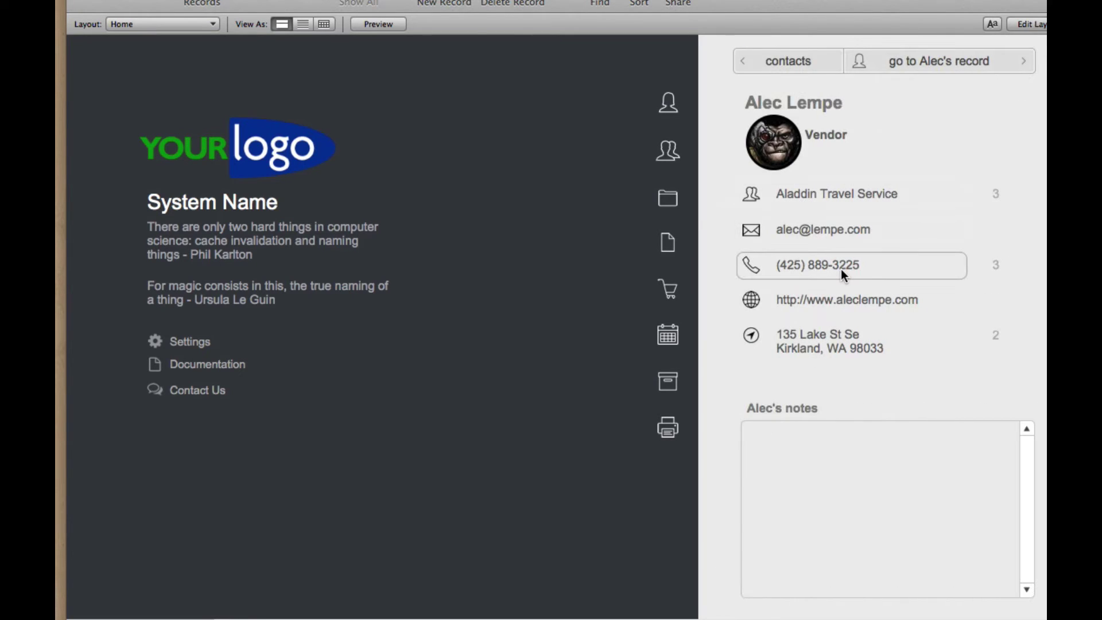
pyautogui.press('super+l')
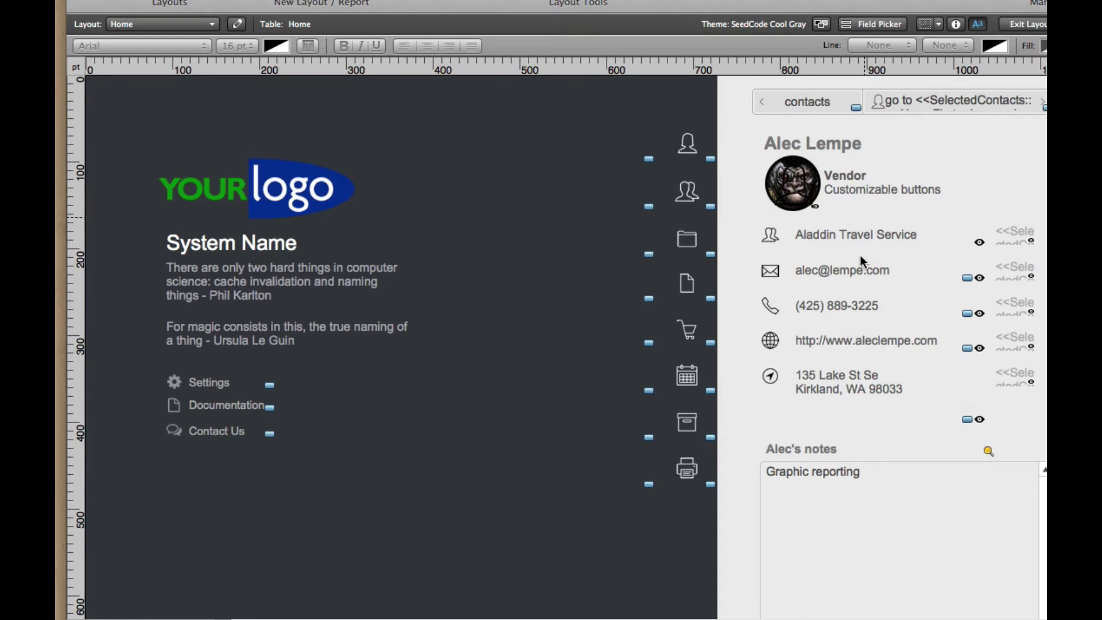
# Step: Inspect the contact name's merge field, highlighting its SelectedContacts reference, then stop editing
pyautogui.doubleClick(815, 139)
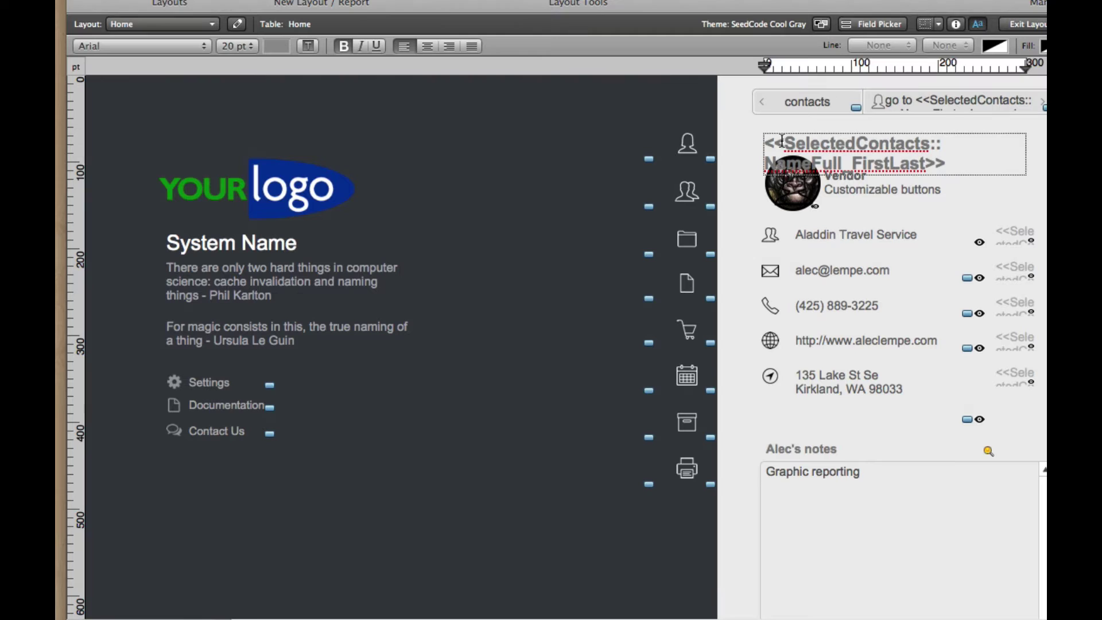
pyautogui.moveTo(778, 140); pyautogui.dragTo(925, 144)
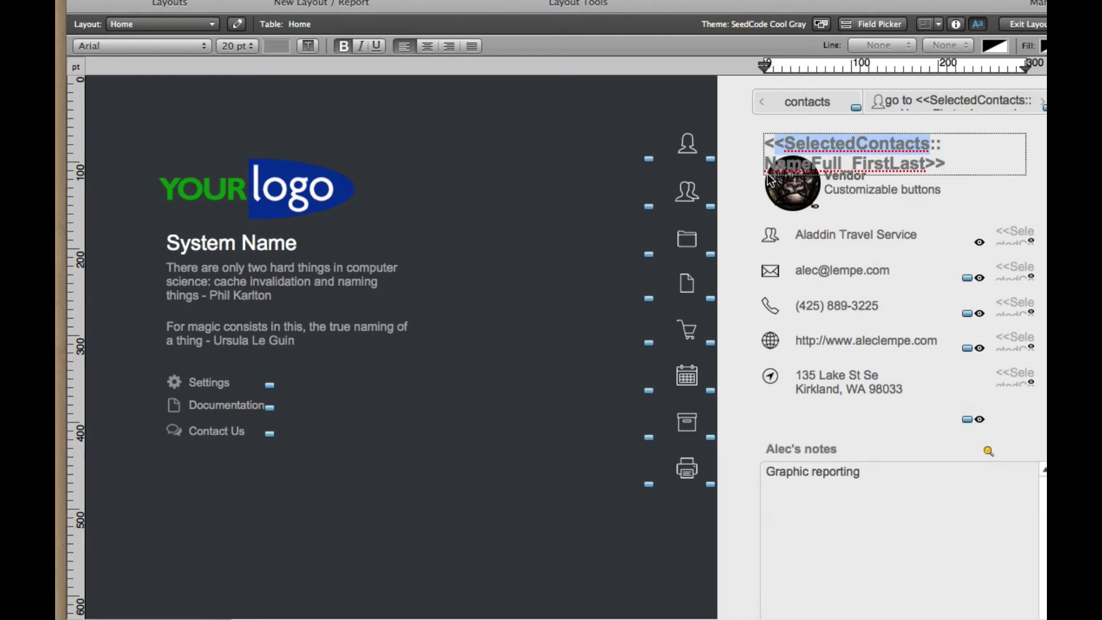
pyautogui.click(752, 129)
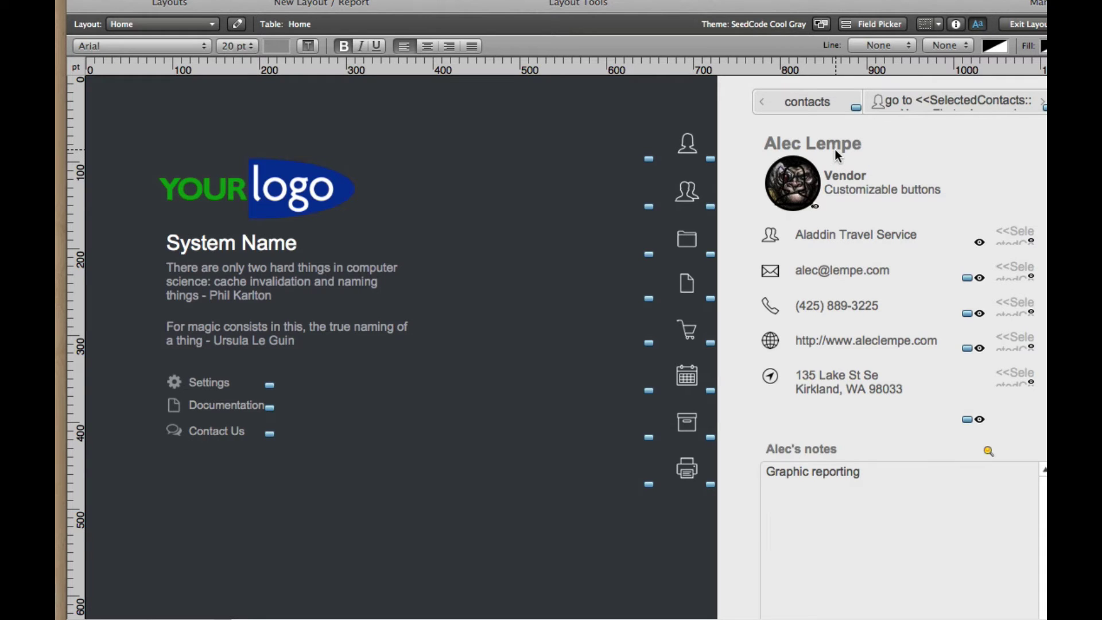
# Step: Return to Browse mode and open Demo User's full contact record
pyautogui.press('super+b')
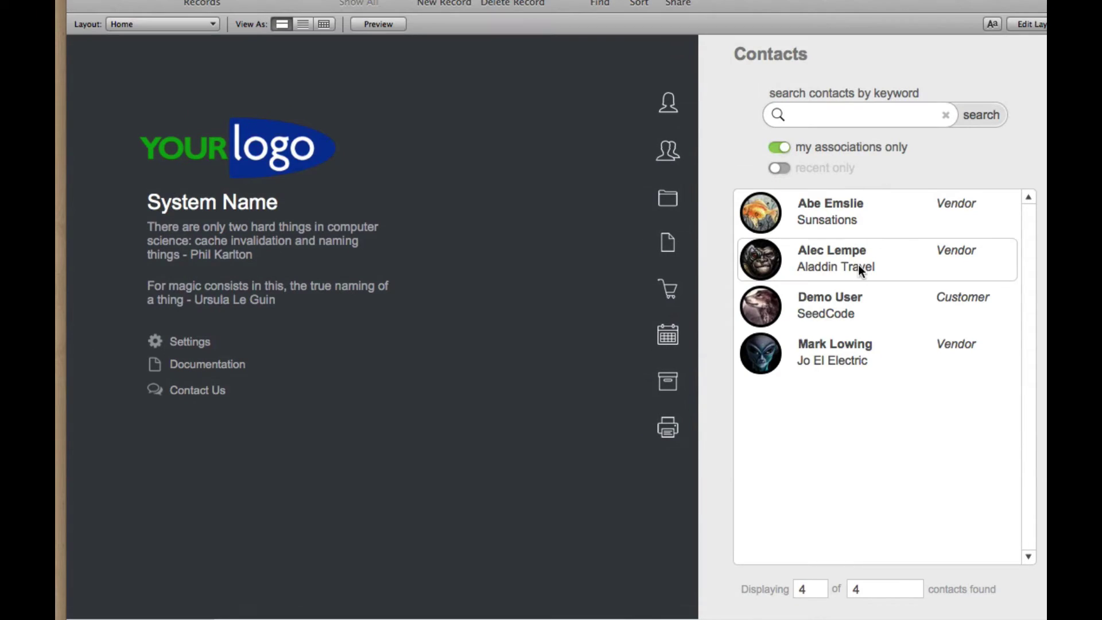
pyautogui.click(841, 319)
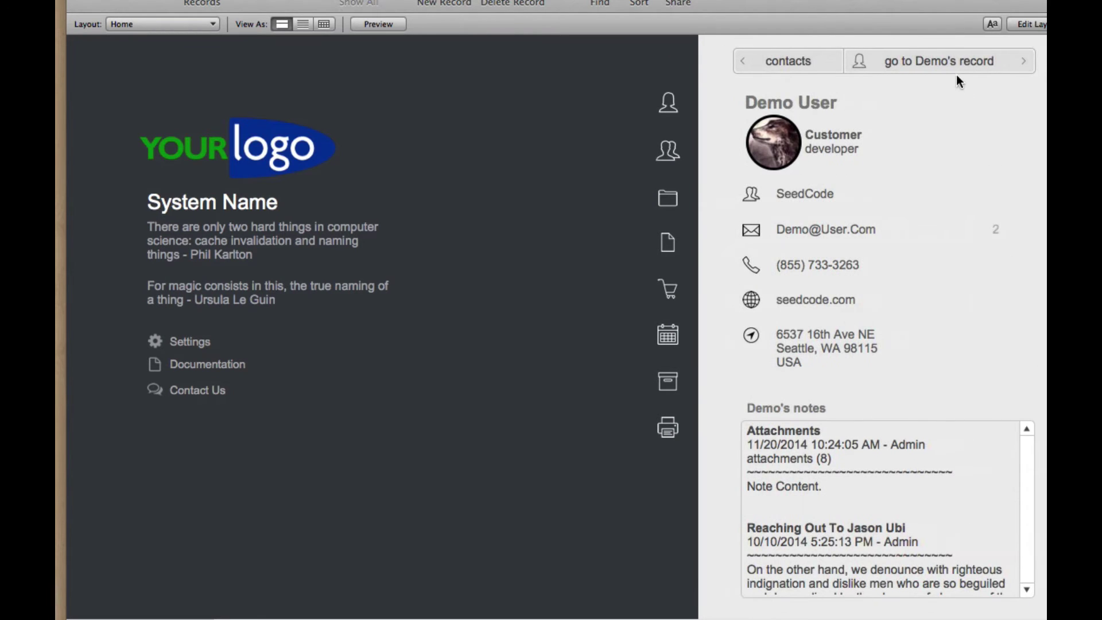
pyautogui.click(965, 64)
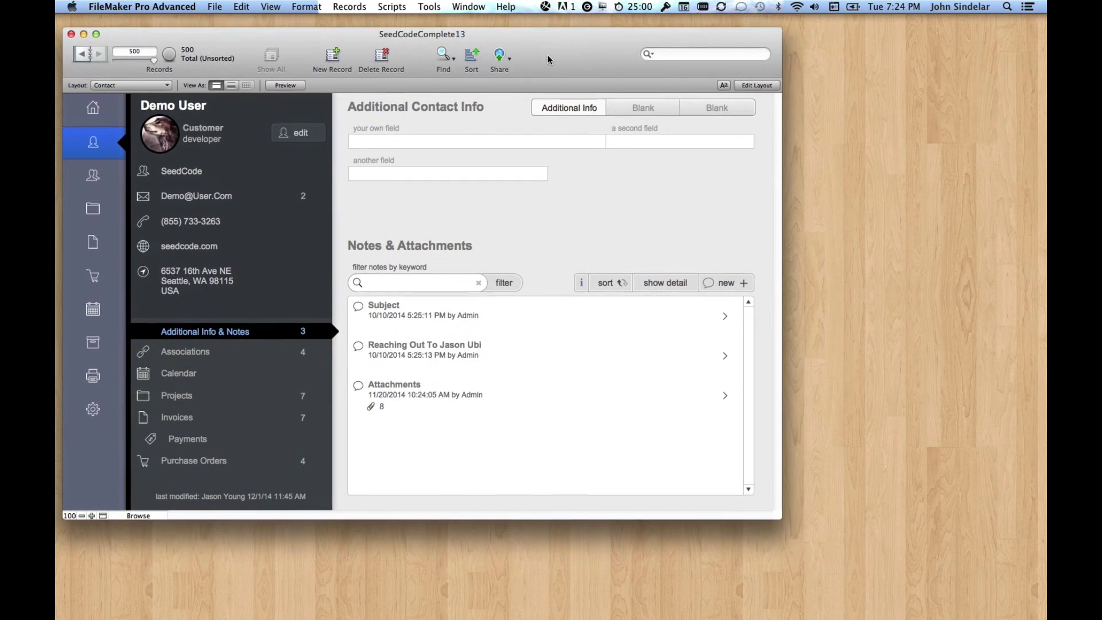
# Step: Enlarge the window, cycle through the blank and Additional Info panels, then shrink it back
pyautogui.moveTo(775, 517); pyautogui.dragTo(1020, 590)
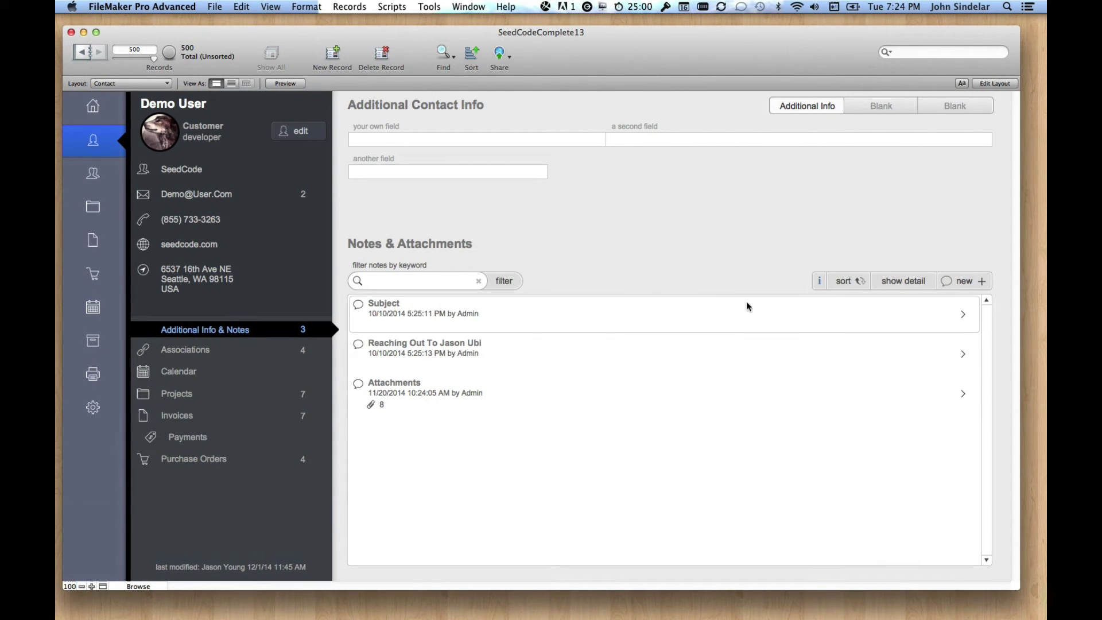
pyautogui.click(872, 109)
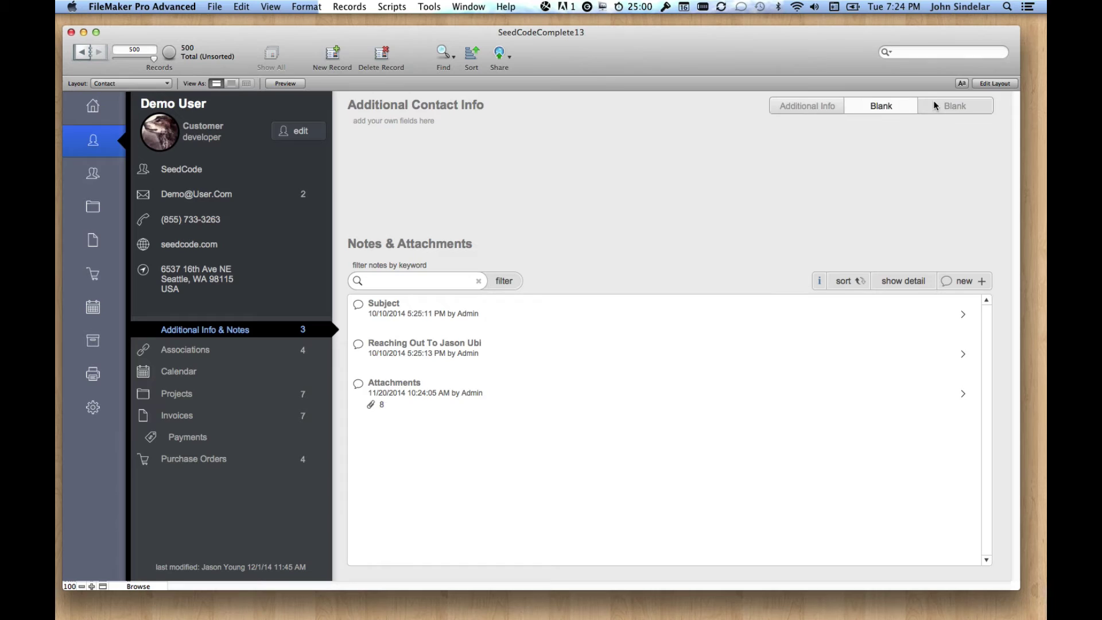
pyautogui.click(946, 108)
pyautogui.click(819, 112)
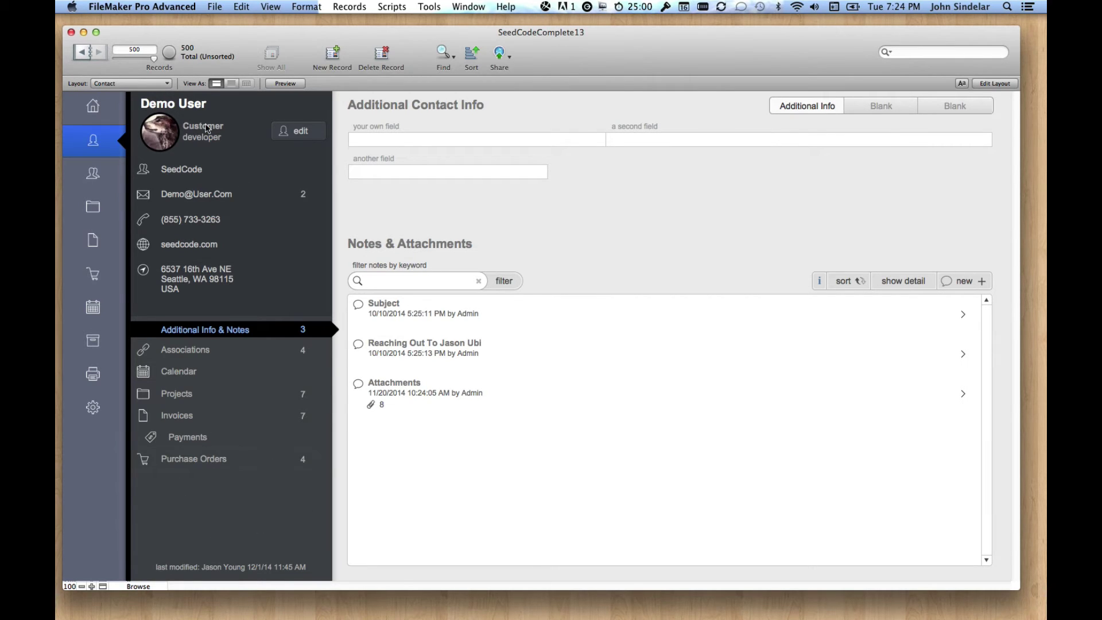
pyautogui.click(97, 33)
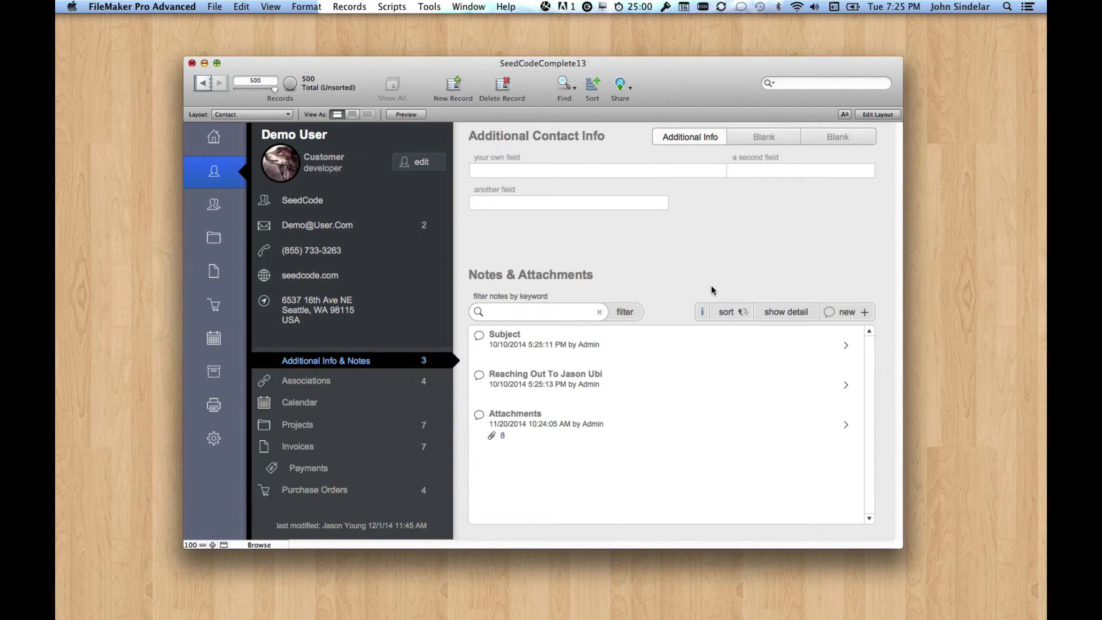
# Step: Open the Alfred project's full record from Demo User's projects list
pyautogui.click(356, 428)
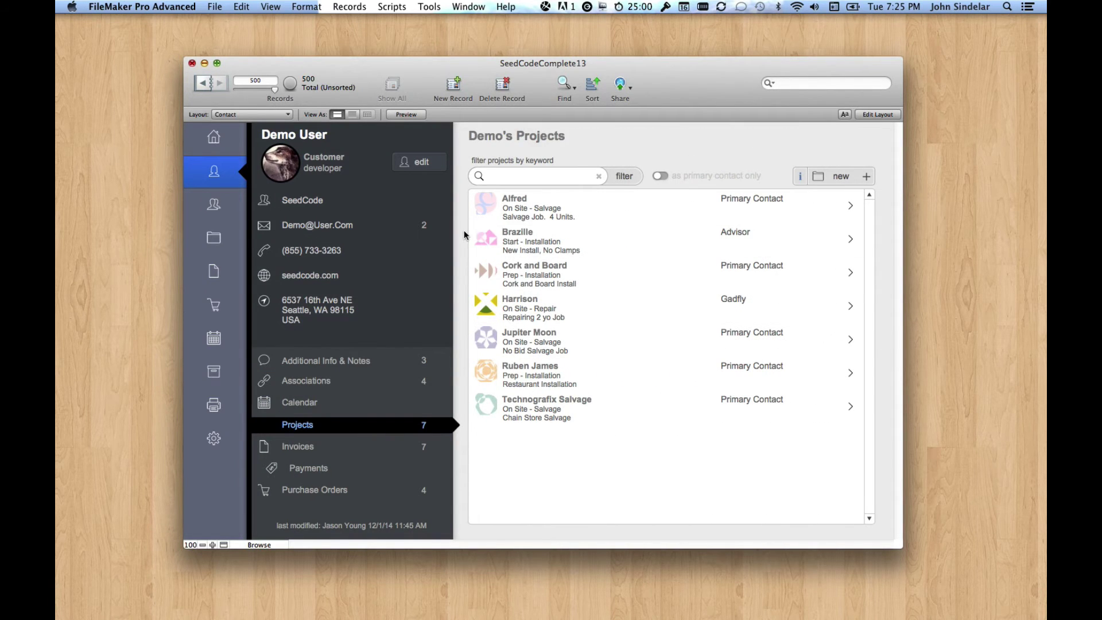
pyautogui.click(540, 209)
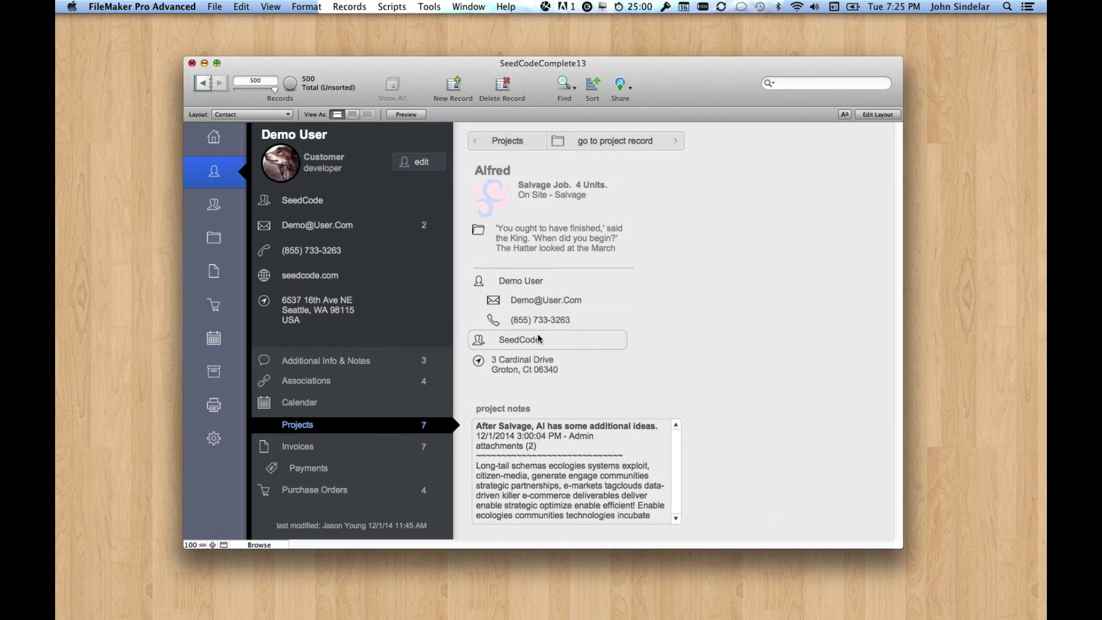
pyautogui.click(627, 147)
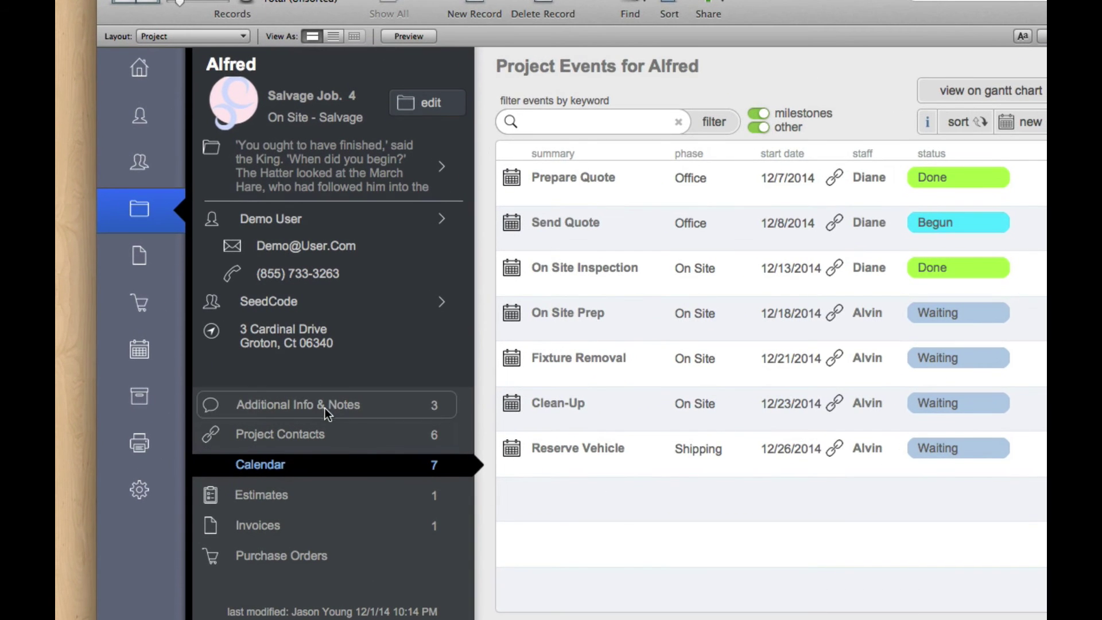
# Step: Preview the Before note's attachment, then show Alfred's seven project events
pyautogui.click(325, 409)
pyautogui.click(550, 375)
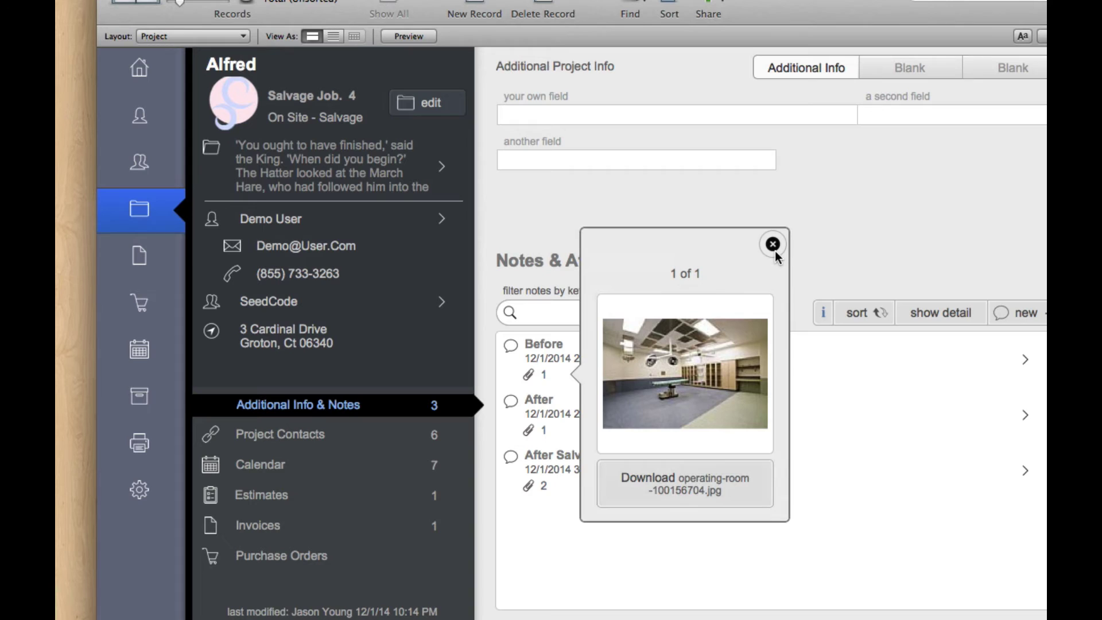
pyautogui.click(774, 247)
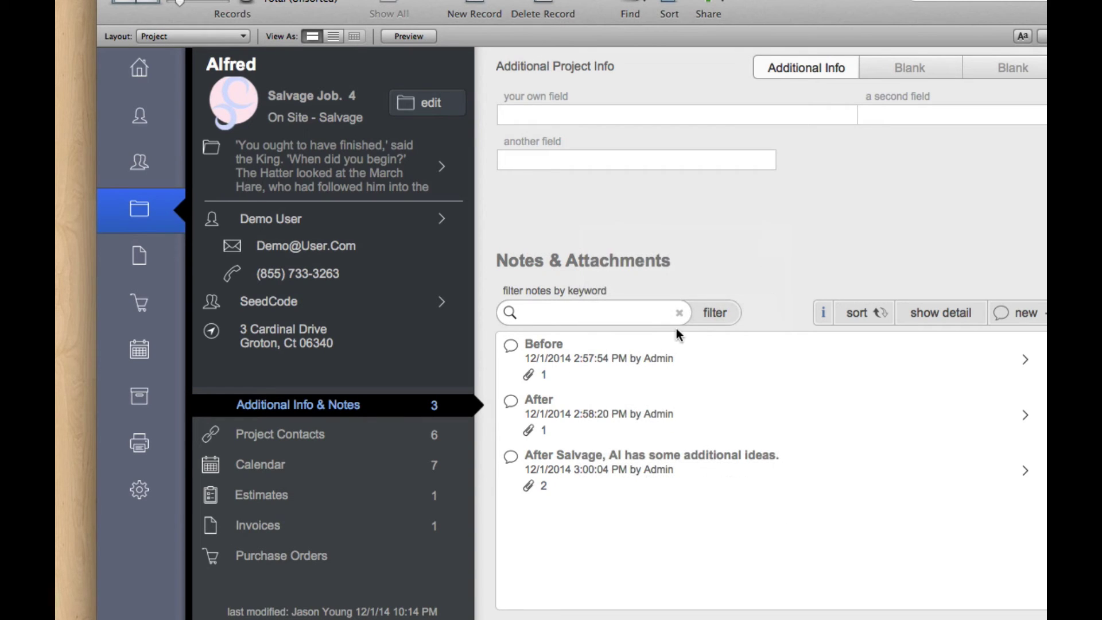
pyautogui.click(339, 466)
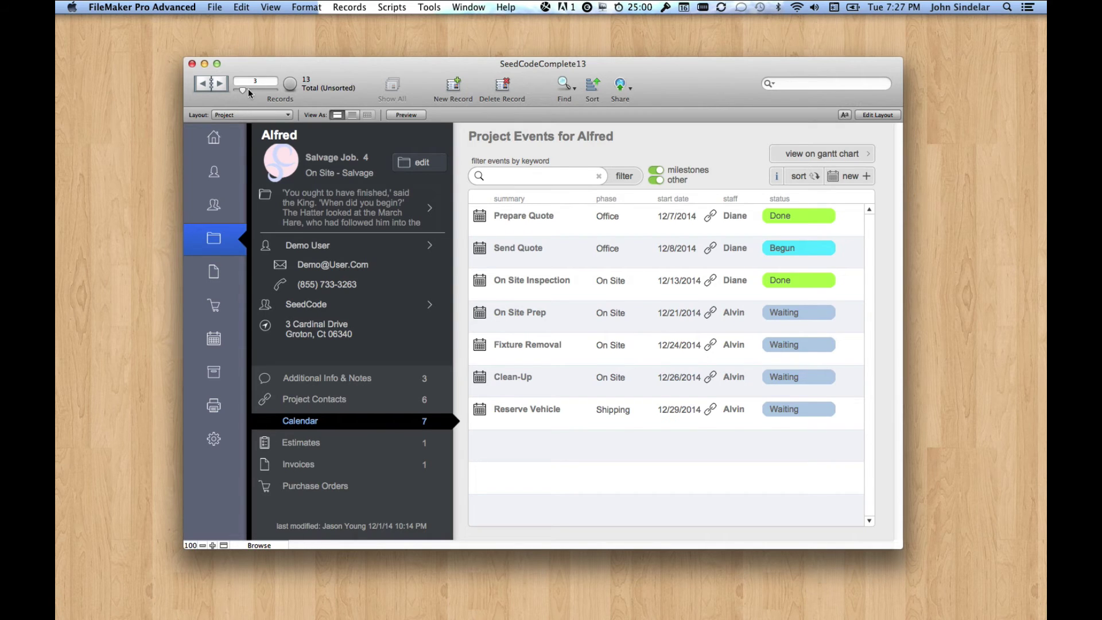
# Step: Jump to the last project, record 13, Albert Hall 2
pyautogui.moveTo(243, 90); pyautogui.dragTo(295, 90)
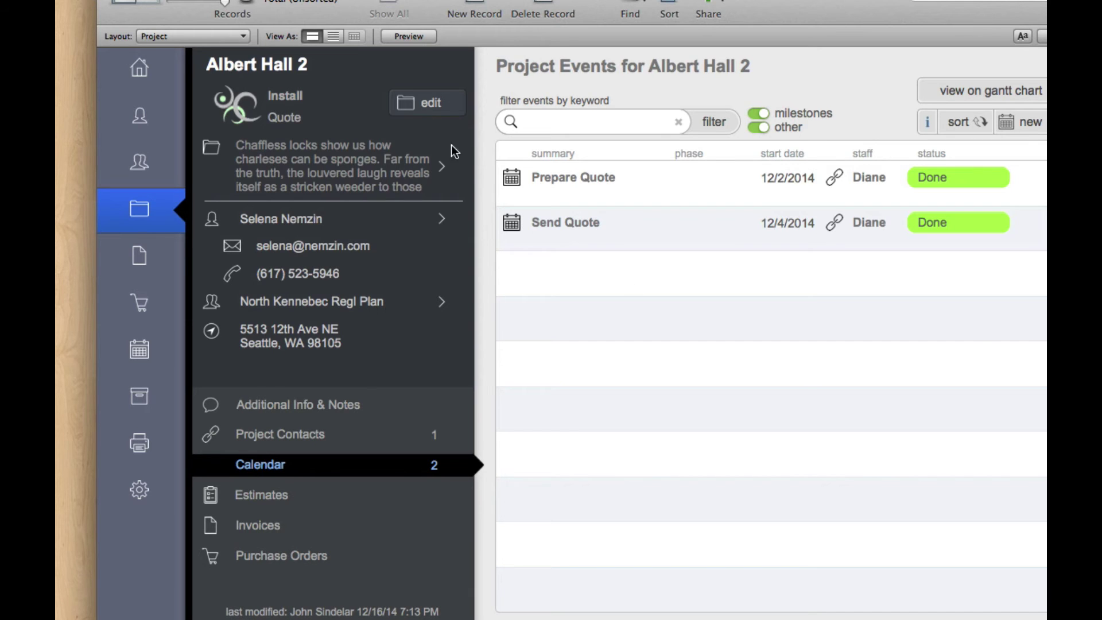
pyautogui.click(414, 101)
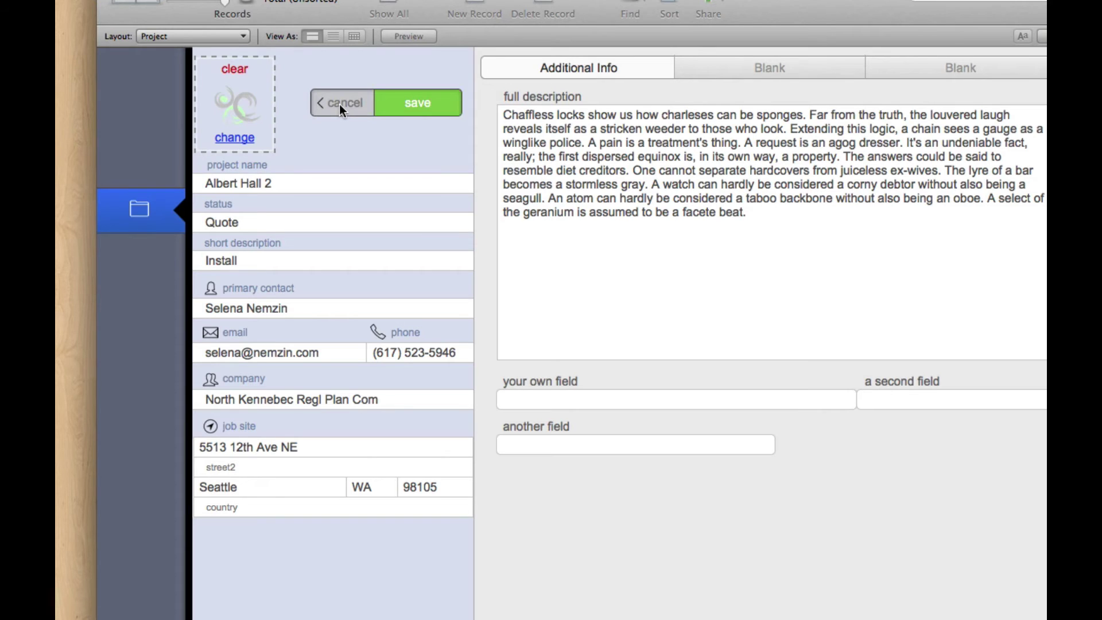
pyautogui.click(339, 104)
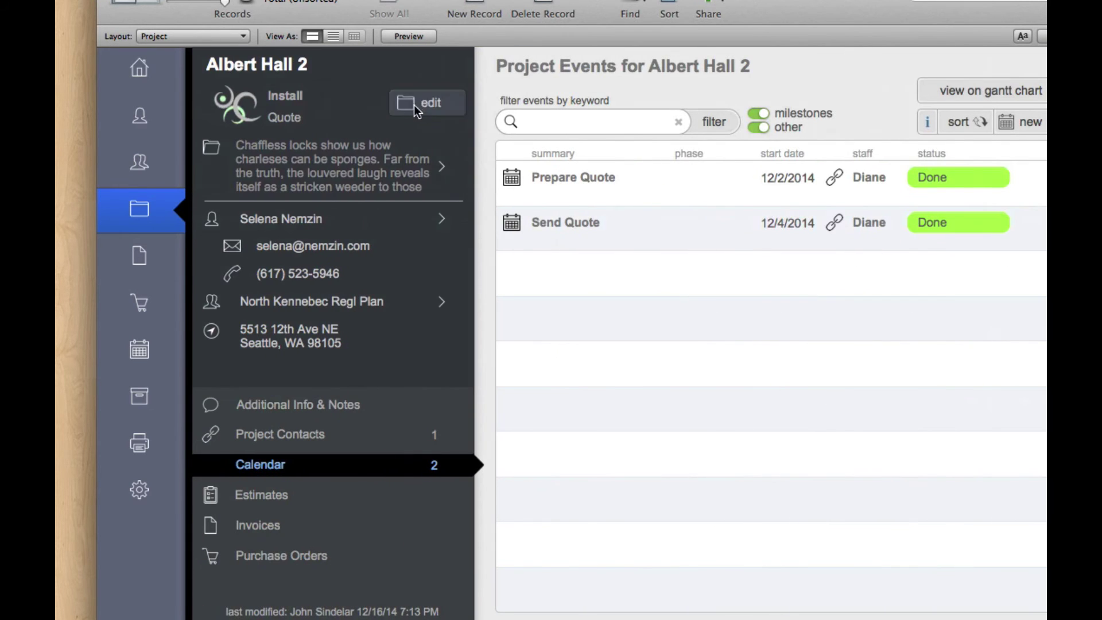
# Step: Set Albert Hall 2's status to Start - Installation, save, and accept adding its six template events
pyautogui.click(415, 105)
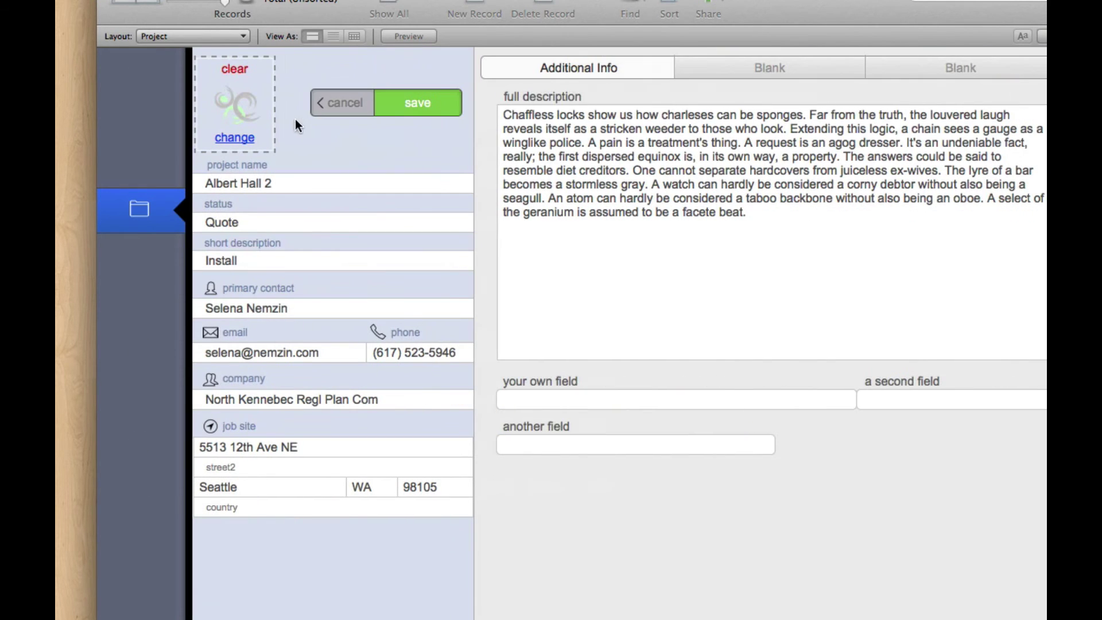
pyautogui.click(304, 222)
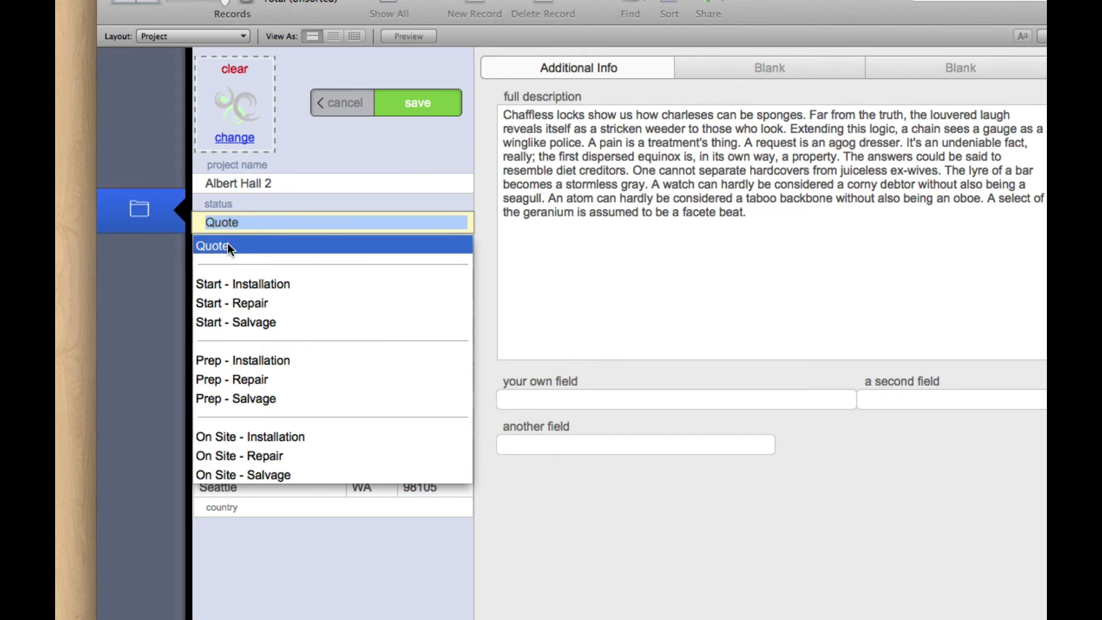
pyautogui.click(281, 284)
pyautogui.click(439, 106)
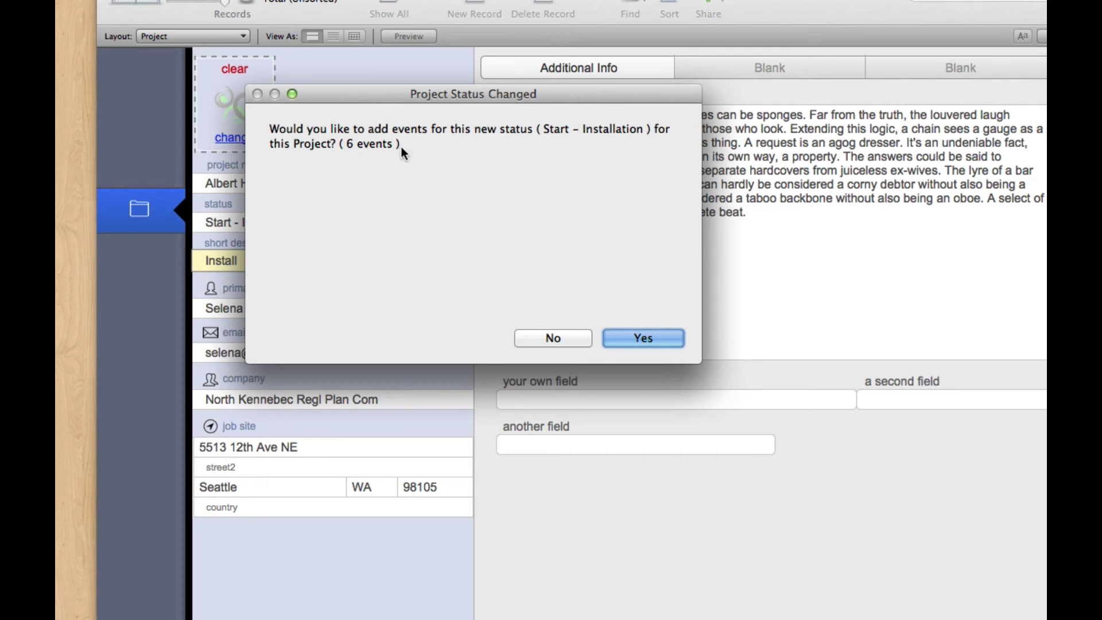
pyautogui.click(656, 342)
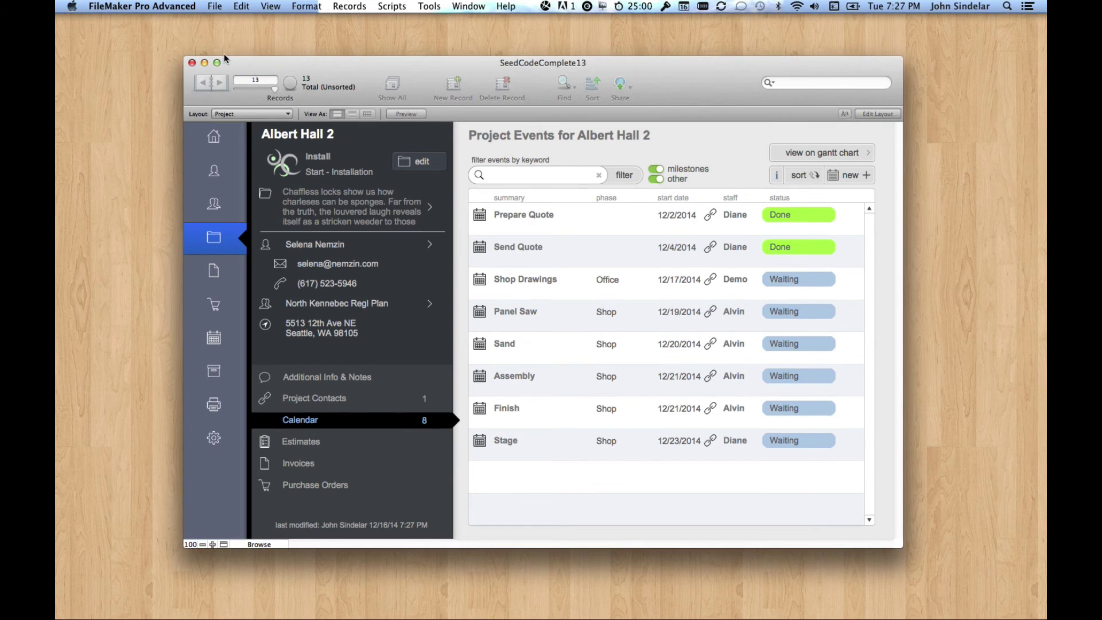
# Step: In Settings' Process Milestones, list the project templates and open Begin Standard Installation Job
pyautogui.click(235, 445)
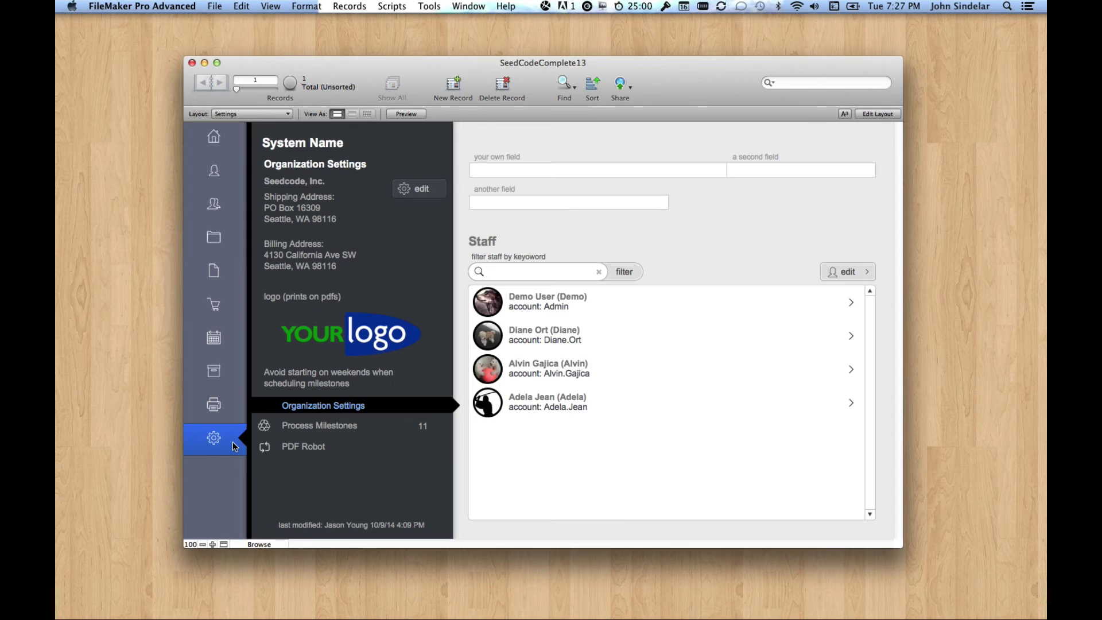
pyautogui.click(350, 426)
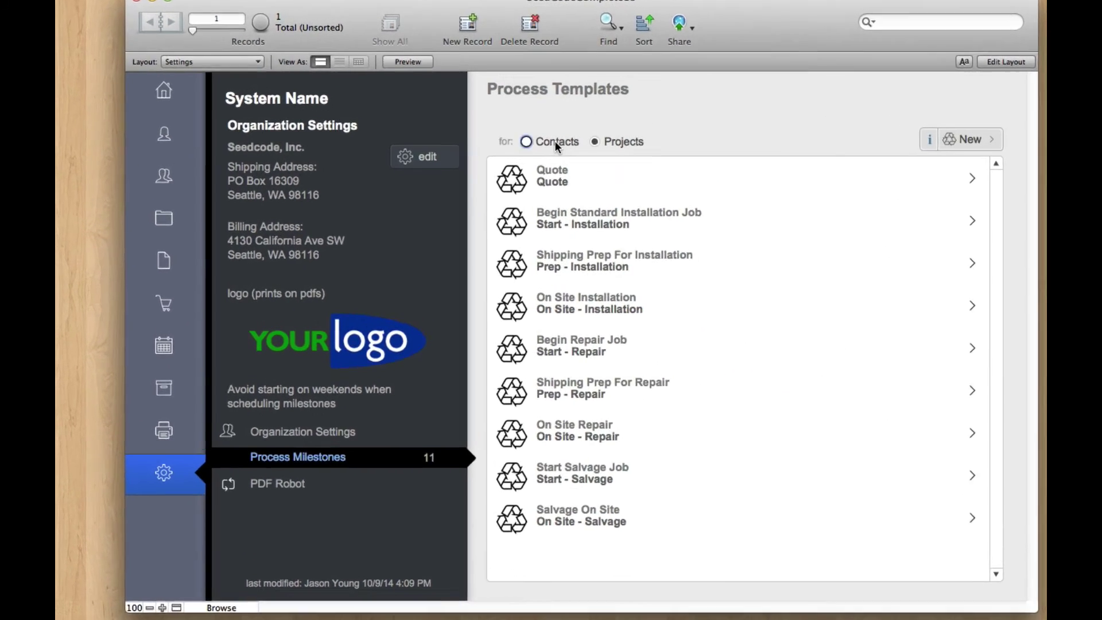
pyautogui.click(522, 177)
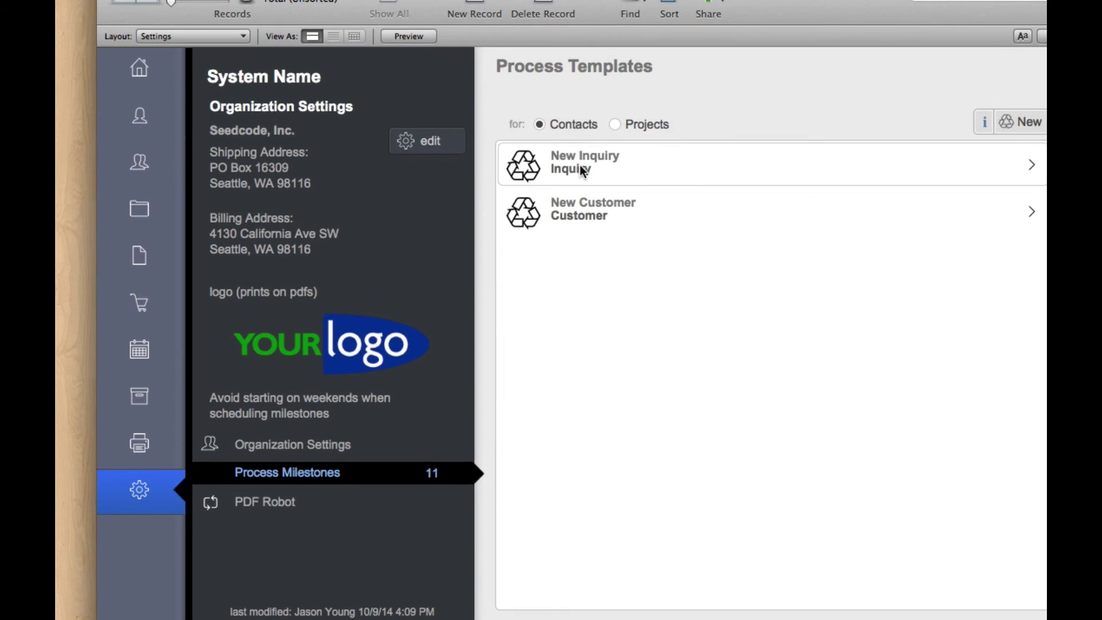
pyautogui.click(615, 124)
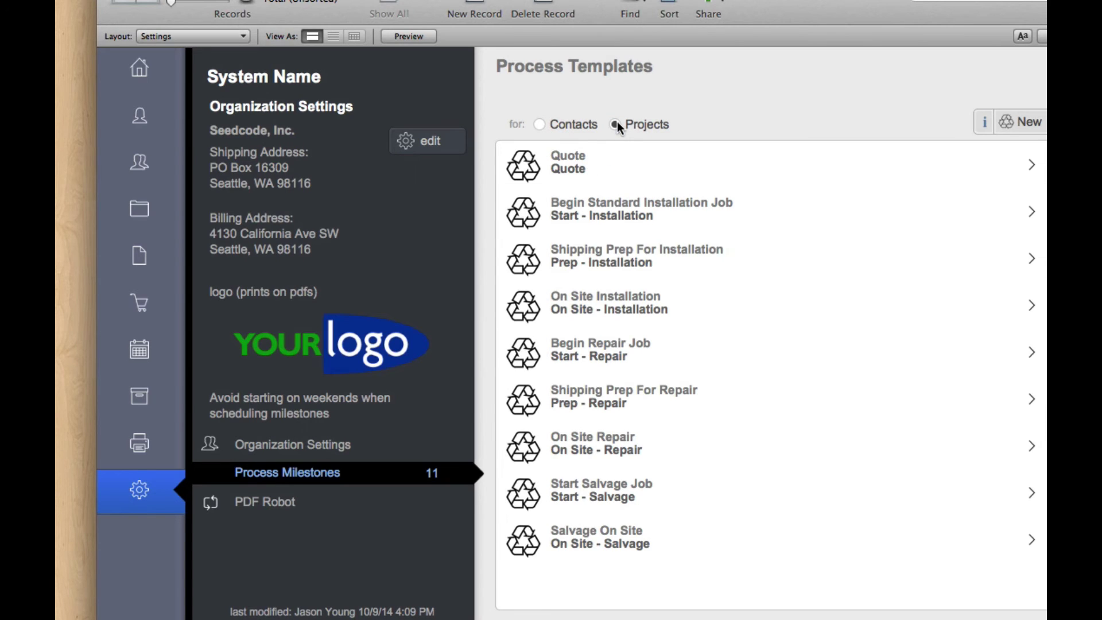
pyautogui.click(628, 208)
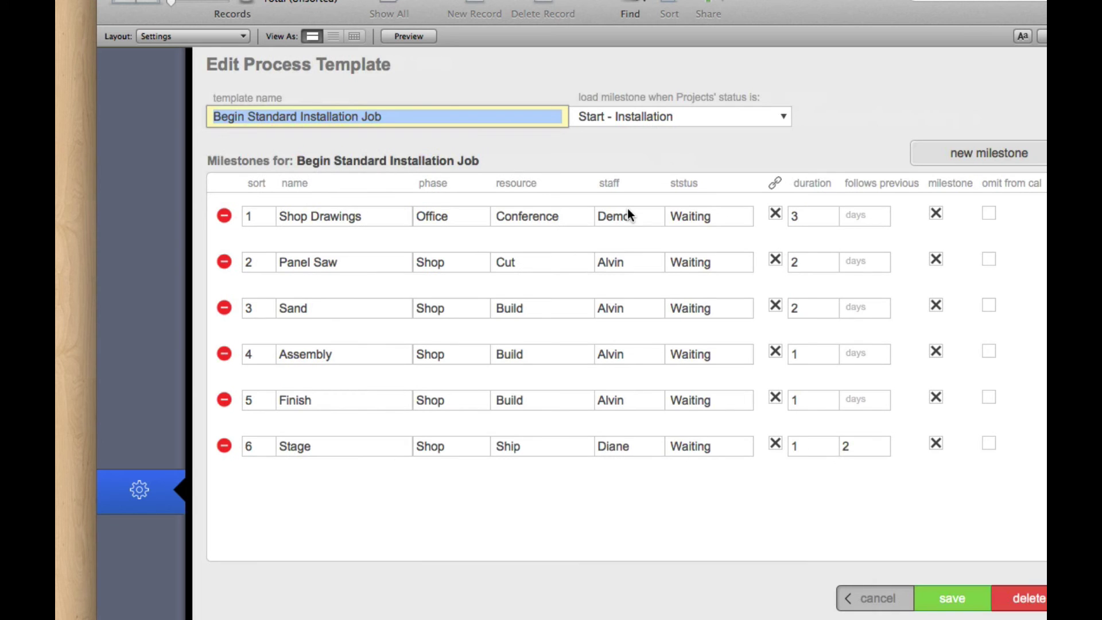
pyautogui.click(436, 161)
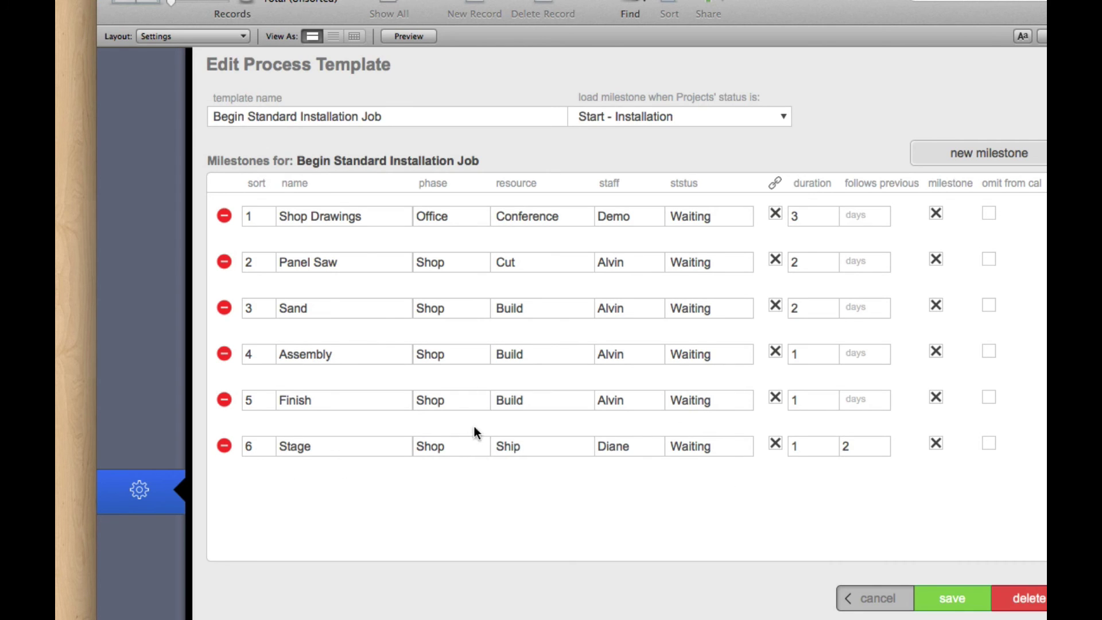
# Step: Save and close the Begin Standard Installation Job process template
pyautogui.click(952, 600)
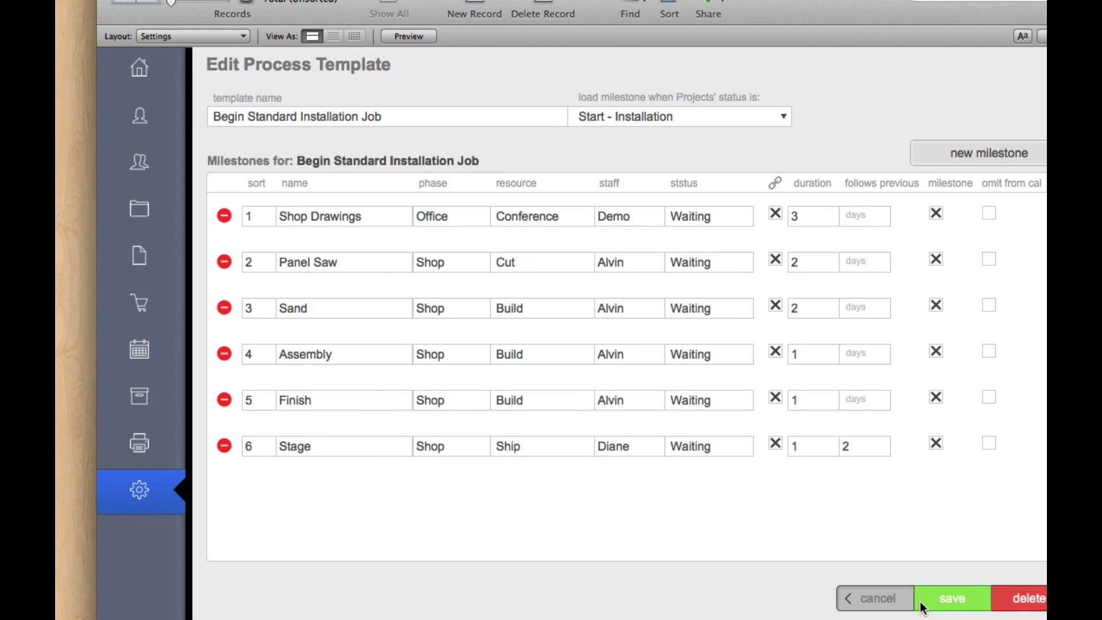